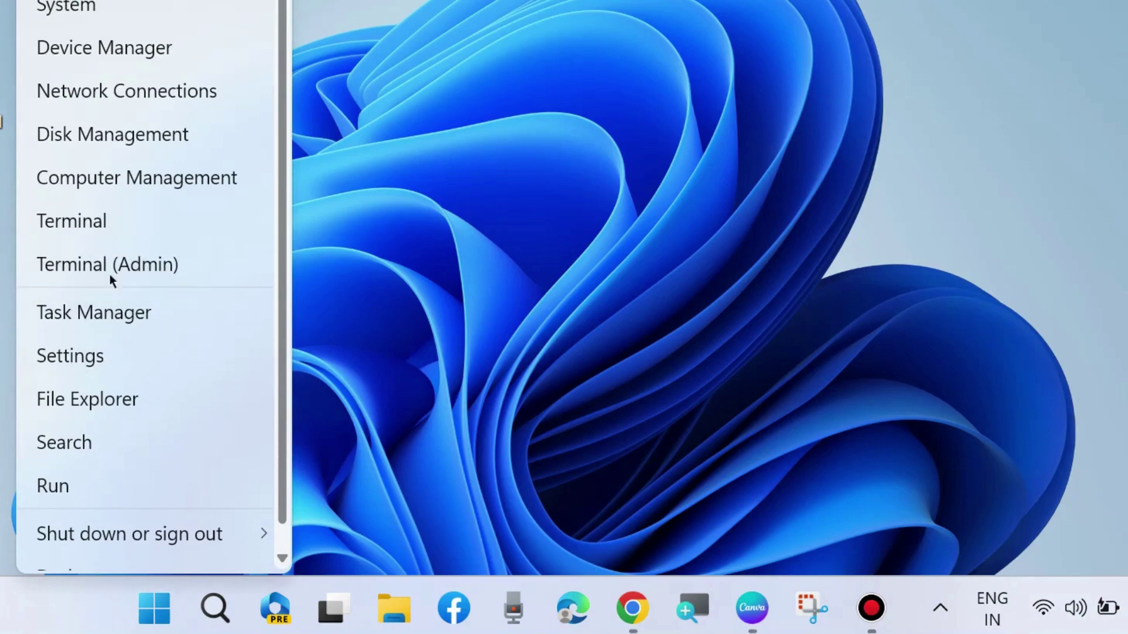
Step: Run the Network and Internet troubleshooter from the other troubleshooters in the system settings
{"action": "left_click", "coordinate": [75, 359]}
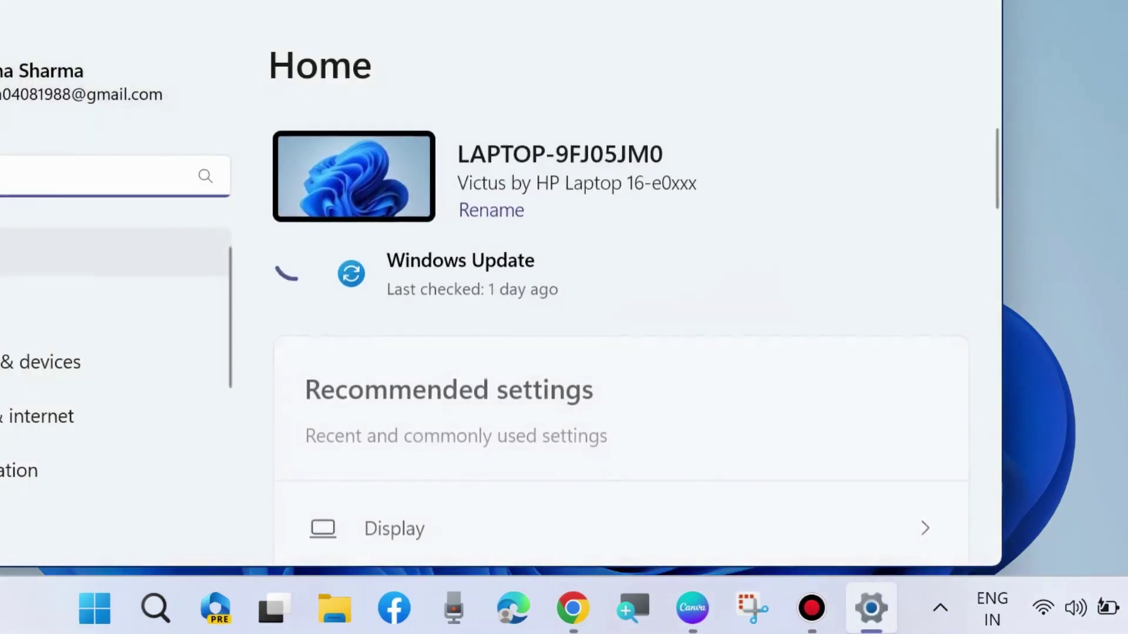
{"action": "left_click_drag", "start_coordinate": [0, 0], "coordinate": [67, 0]}
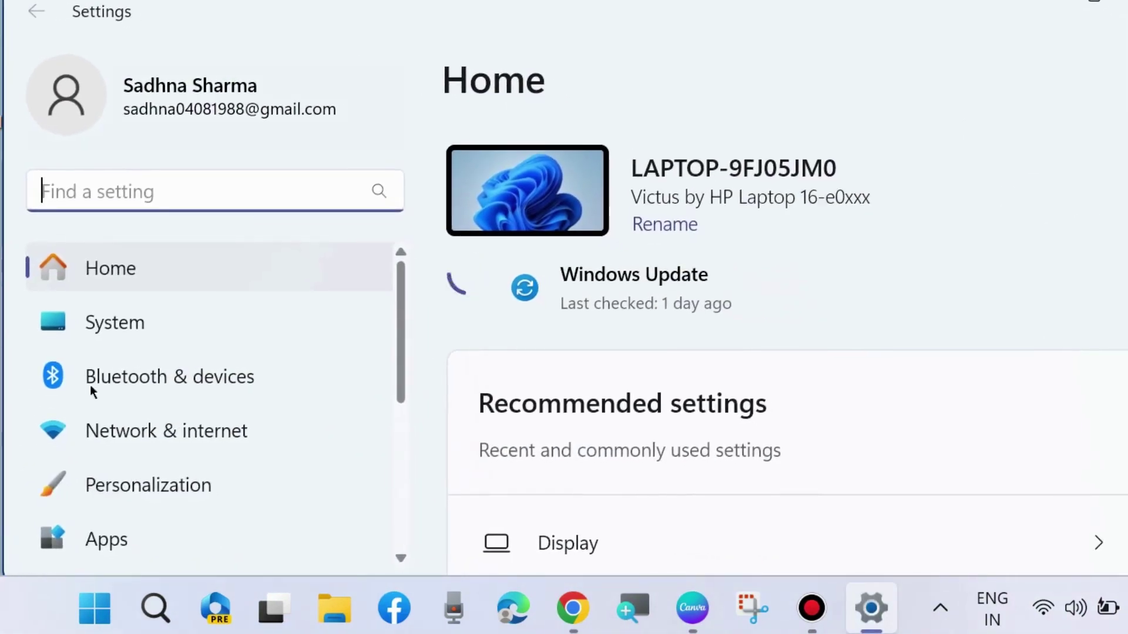
{"action": "scroll", "coordinate": [106, 382], "scroll_direction": "down", "scroll_amount": 3}
{"action": "scroll", "coordinate": [163, 404], "scroll_direction": "down", "scroll_amount": 2}
{"action": "scroll", "coordinate": [164, 407], "scroll_direction": "up", "scroll_amount": 3}
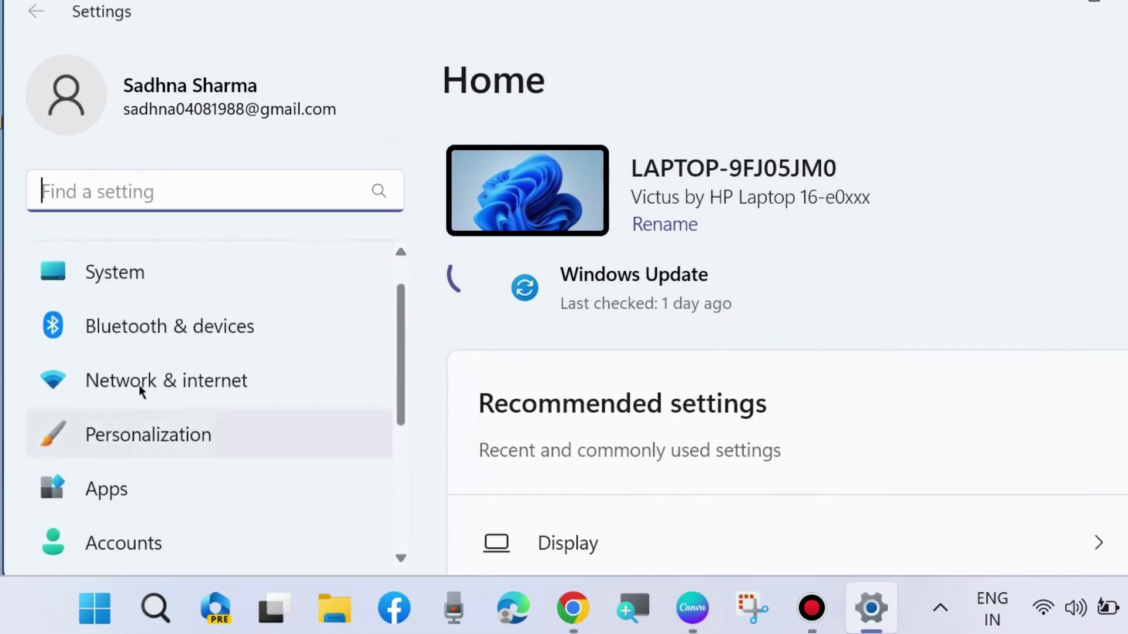
{"action": "left_click", "coordinate": [111, 270]}
{"action": "scroll", "coordinate": [749, 438], "scroll_direction": "down", "scroll_amount": 10}
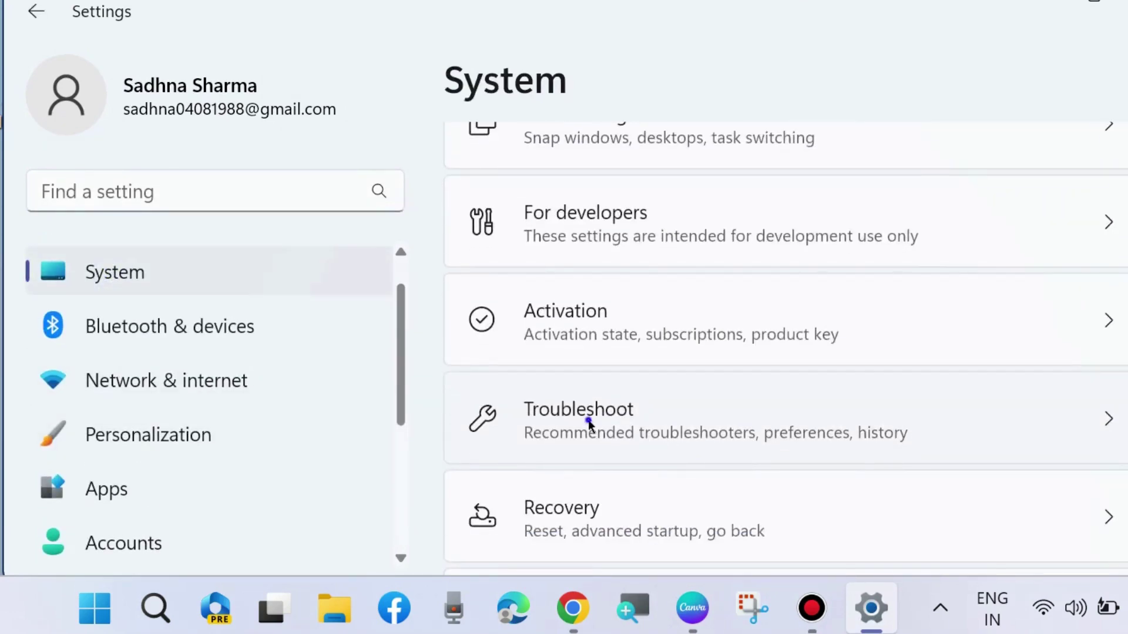
{"action": "left_click", "coordinate": [588, 419]}
{"action": "left_click", "coordinate": [611, 456]}
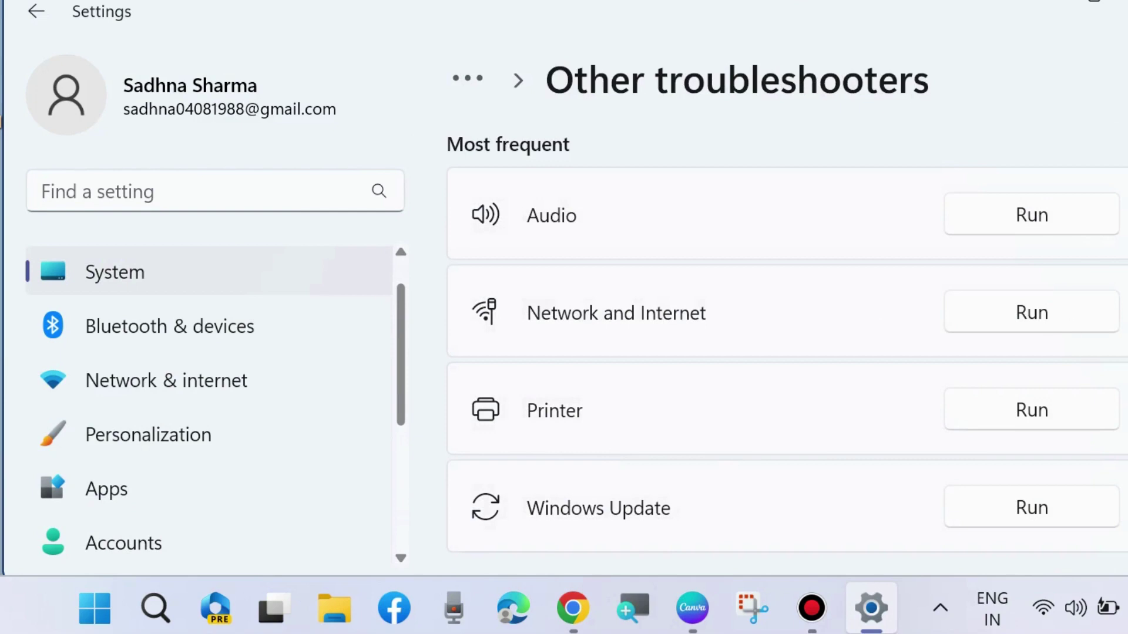
{"action": "left_click", "coordinate": [1039, 314]}
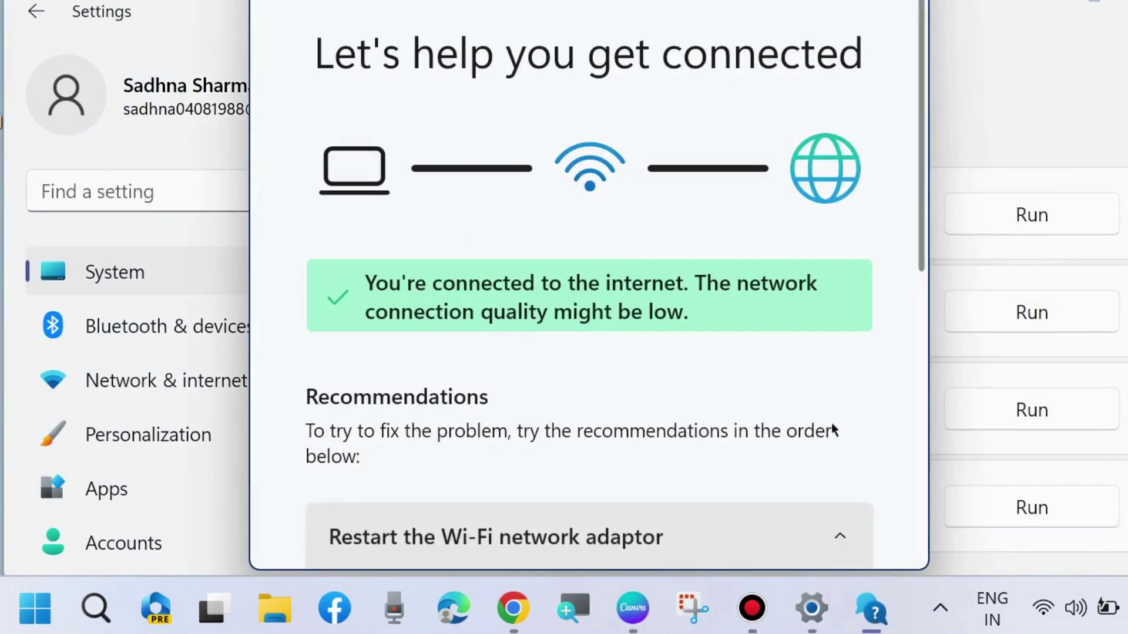
Step: Review the troubleshooter's recommendations on restarting the Wi-Fi adaptor, the modem or router and the PC, plus the further help section
{"action": "scroll", "coordinate": [521, 428], "scroll_direction": "down", "scroll_amount": 5}
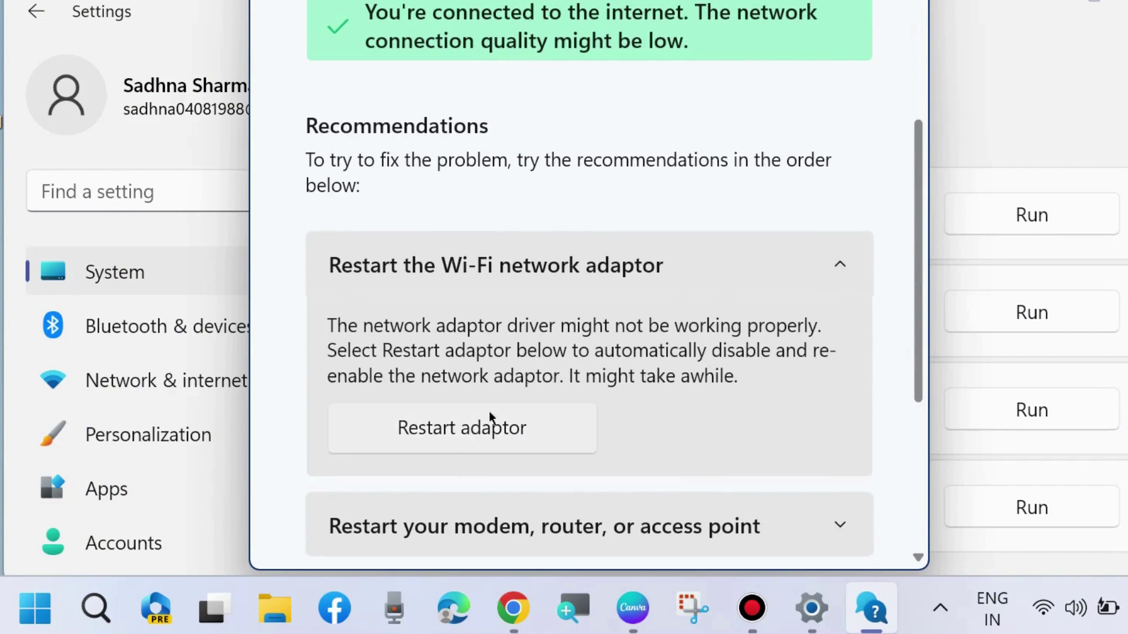
{"action": "scroll", "coordinate": [498, 435], "scroll_direction": "down", "scroll_amount": 5}
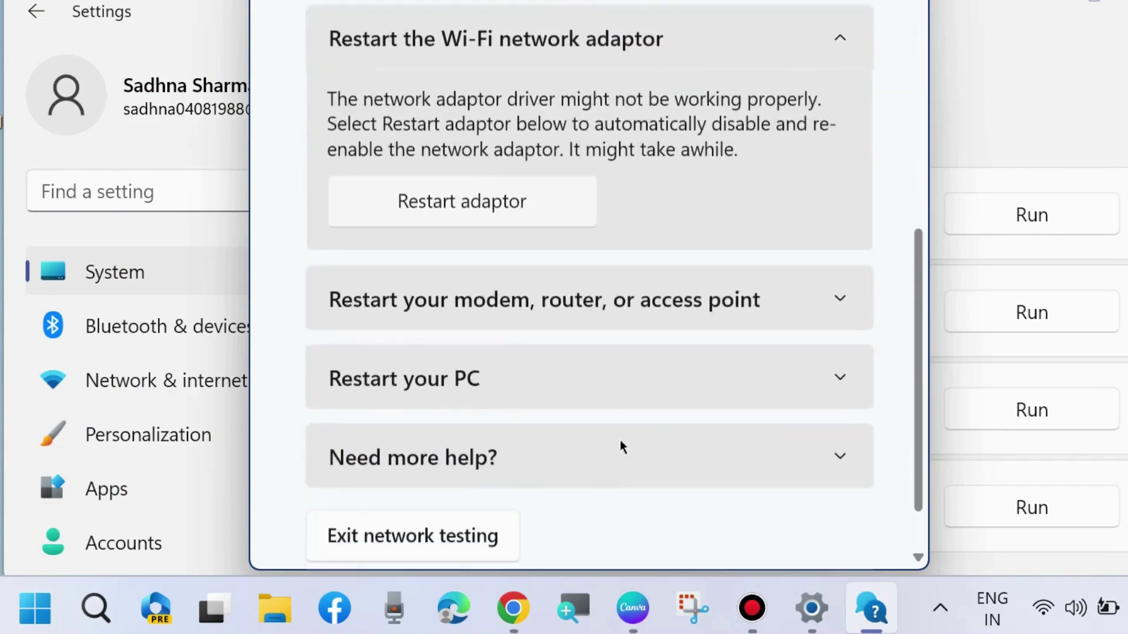
{"action": "left_click", "coordinate": [846, 252]}
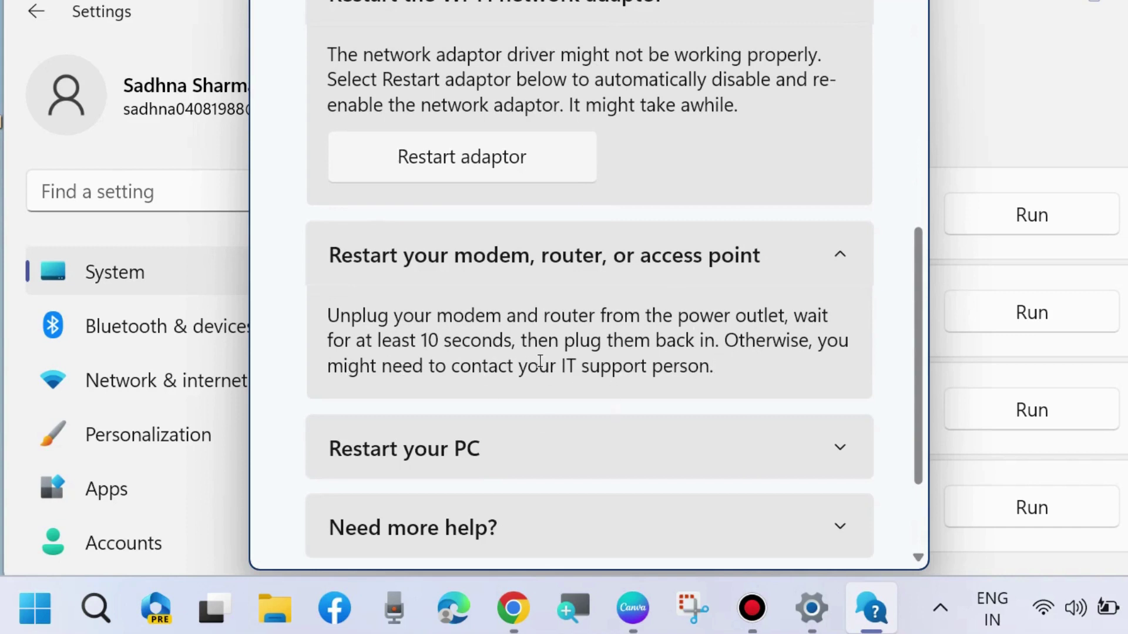
{"action": "scroll", "coordinate": [540, 361], "scroll_direction": "down", "scroll_amount": 2}
{"action": "left_click", "coordinate": [840, 357]}
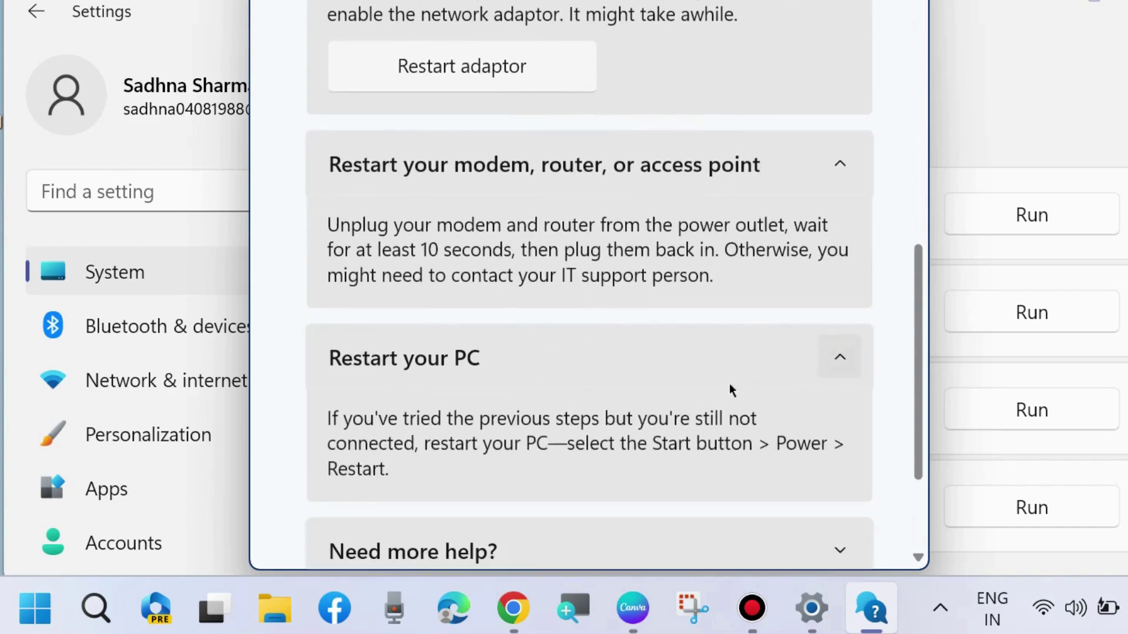
{"action": "scroll", "coordinate": [454, 362], "scroll_direction": "down", "scroll_amount": 2}
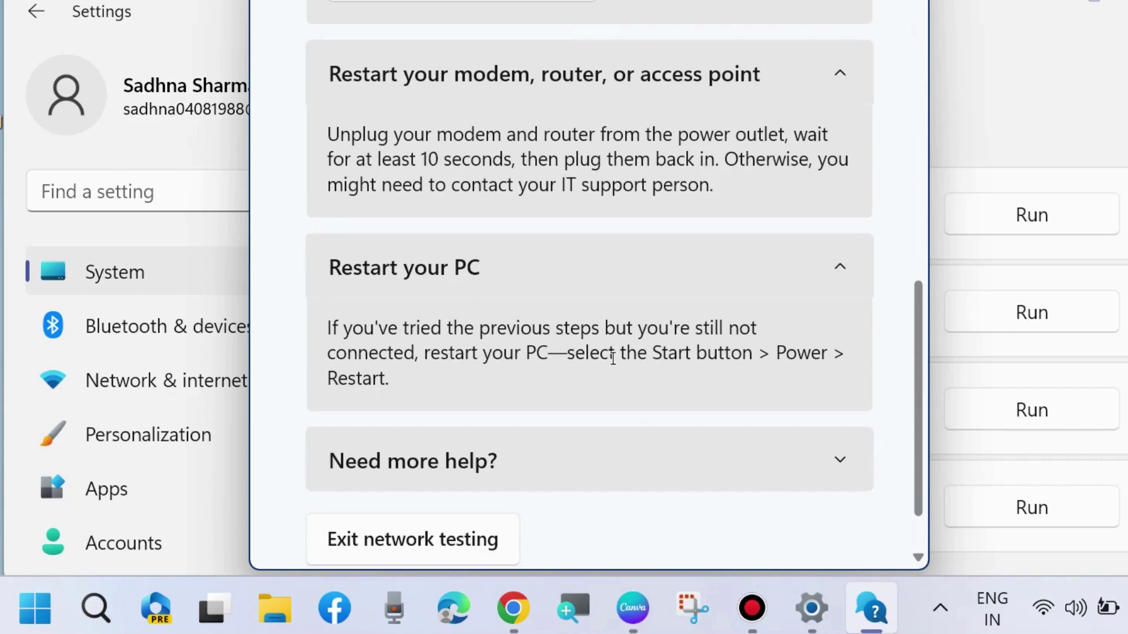
{"action": "scroll", "coordinate": [675, 415], "scroll_direction": "down", "scroll_amount": 2}
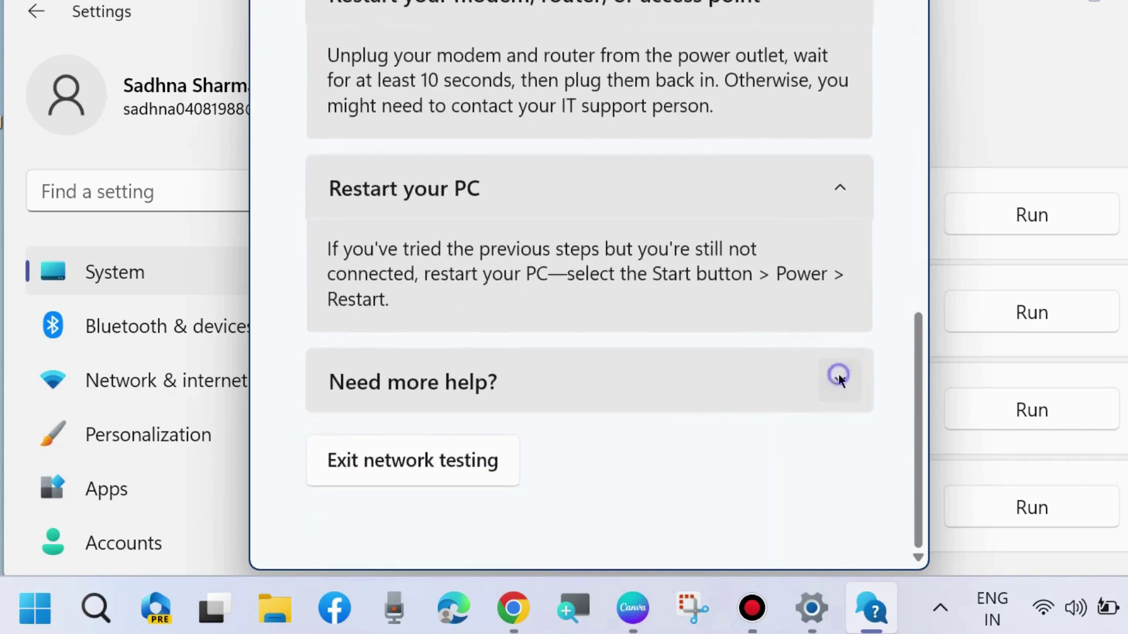
{"action": "left_click", "coordinate": [839, 378]}
{"action": "scroll", "coordinate": [613, 428], "scroll_direction": "down", "scroll_amount": 4}
{"action": "scroll", "coordinate": [569, 319], "scroll_direction": "down", "scroll_amount": 5}
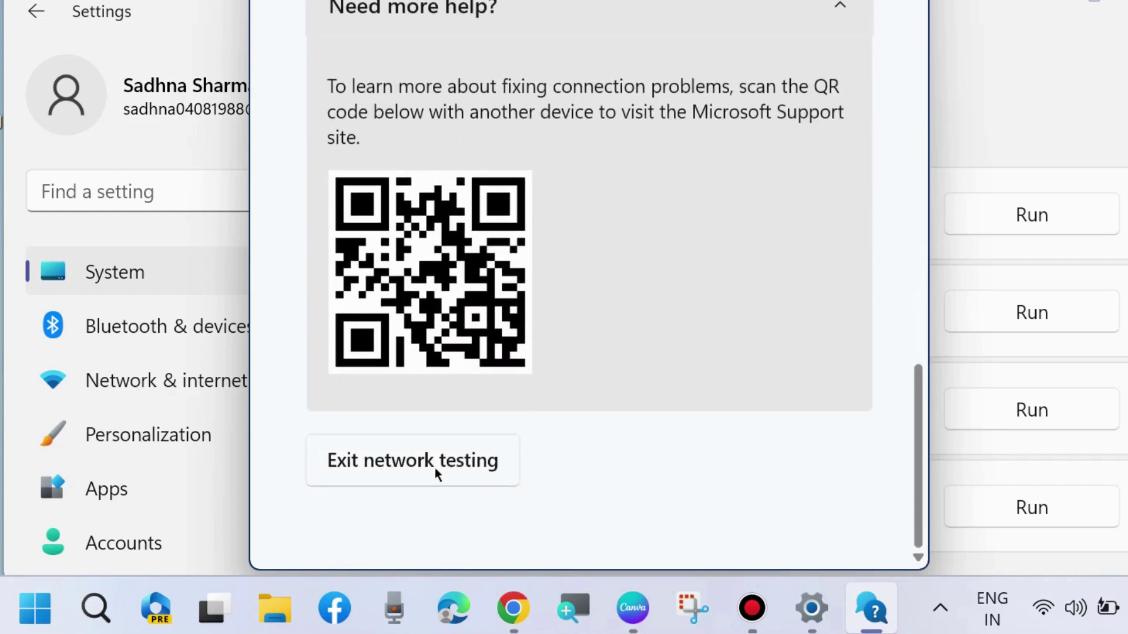
Step: Exit network testing and close both the help window and Settings
{"action": "left_click", "coordinate": [414, 466]}
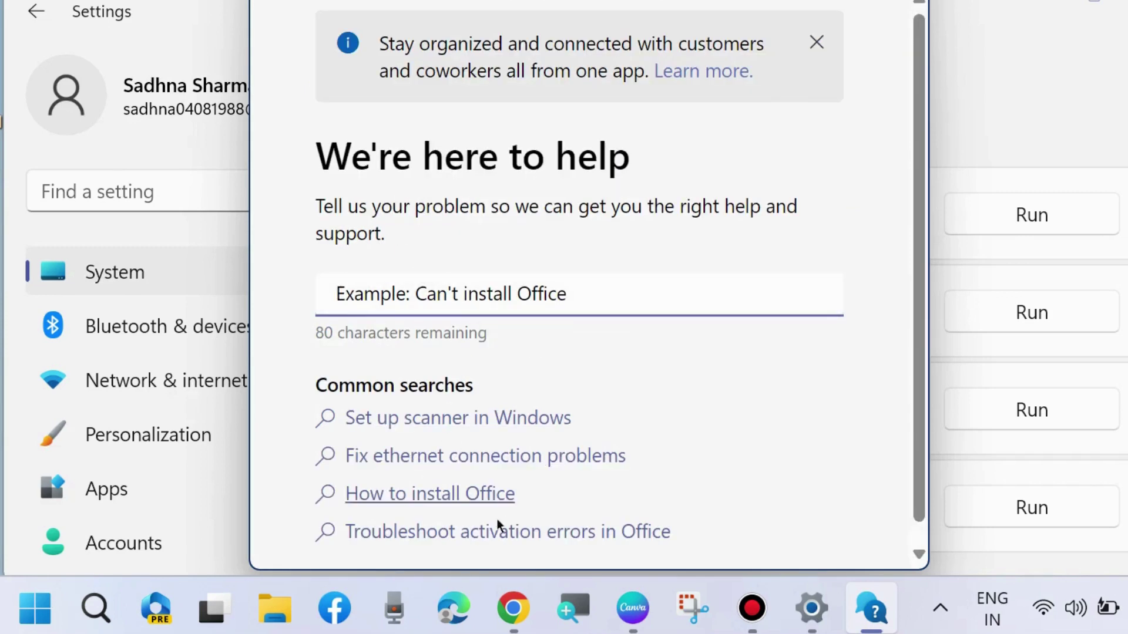
{"action": "left_click", "coordinate": [902, 0]}
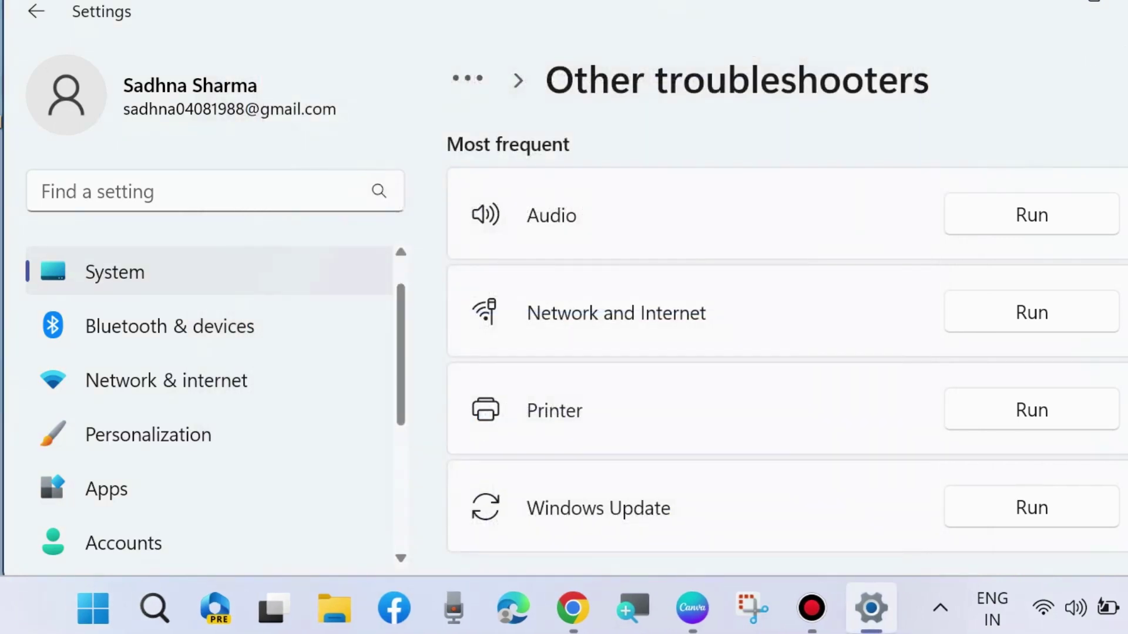
{"action": "left_click", "coordinate": [1122, 5]}
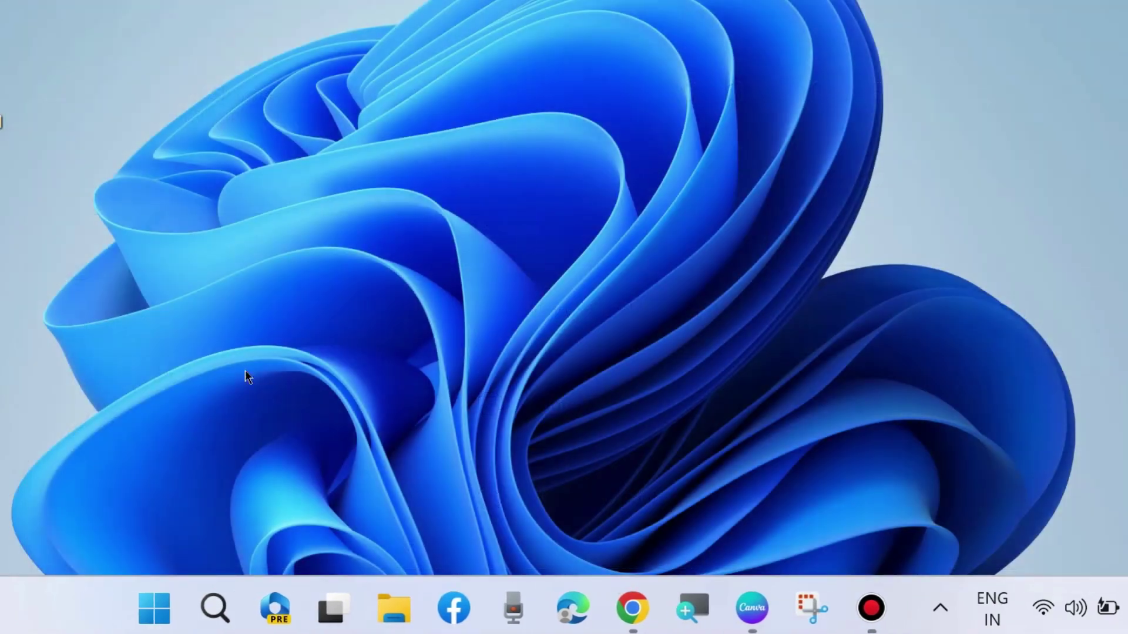
Step: Open Device Manager and expand the Network adapters category
{"action": "right_click", "coordinate": [167, 598]}
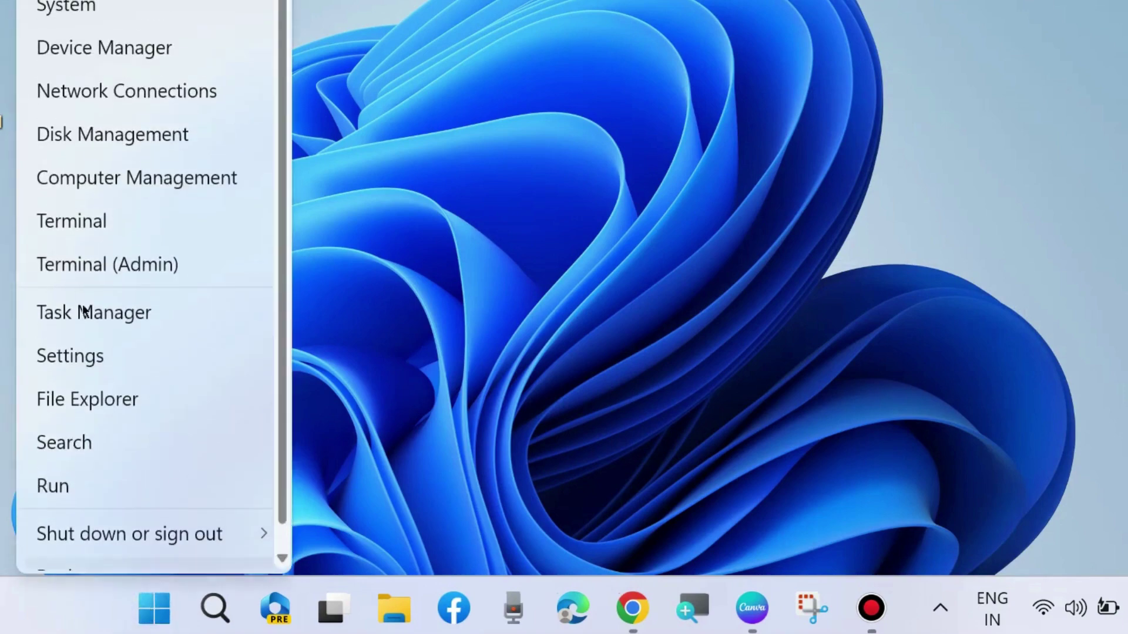
{"action": "left_click", "coordinate": [78, 51]}
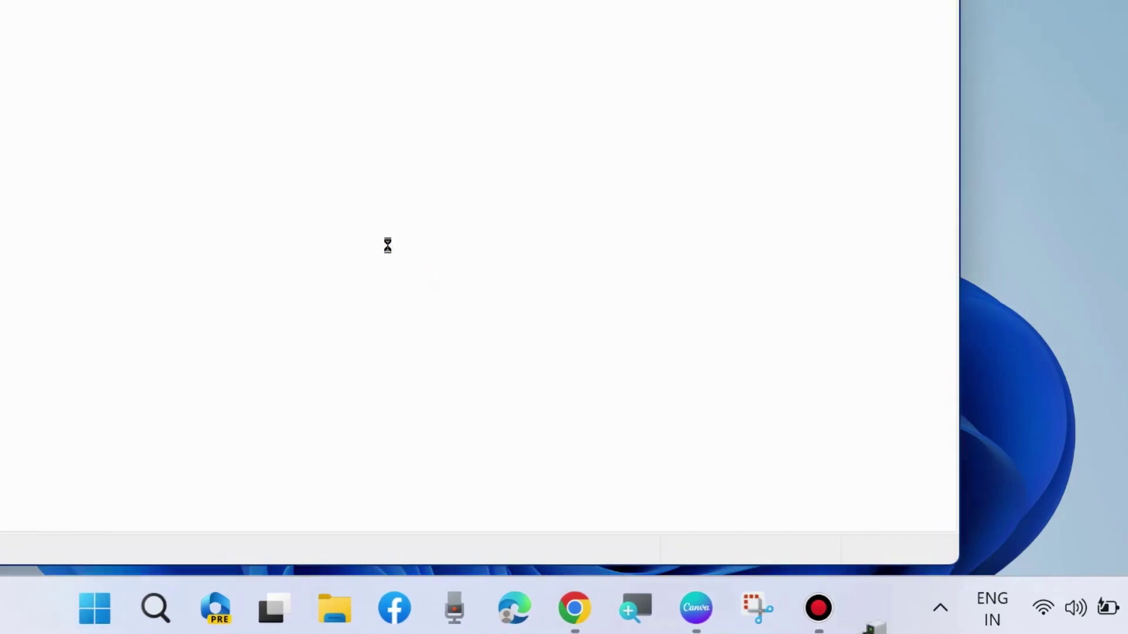
{"action": "left_click_drag", "start_coordinate": [458, 0], "coordinate": [601, 7]}
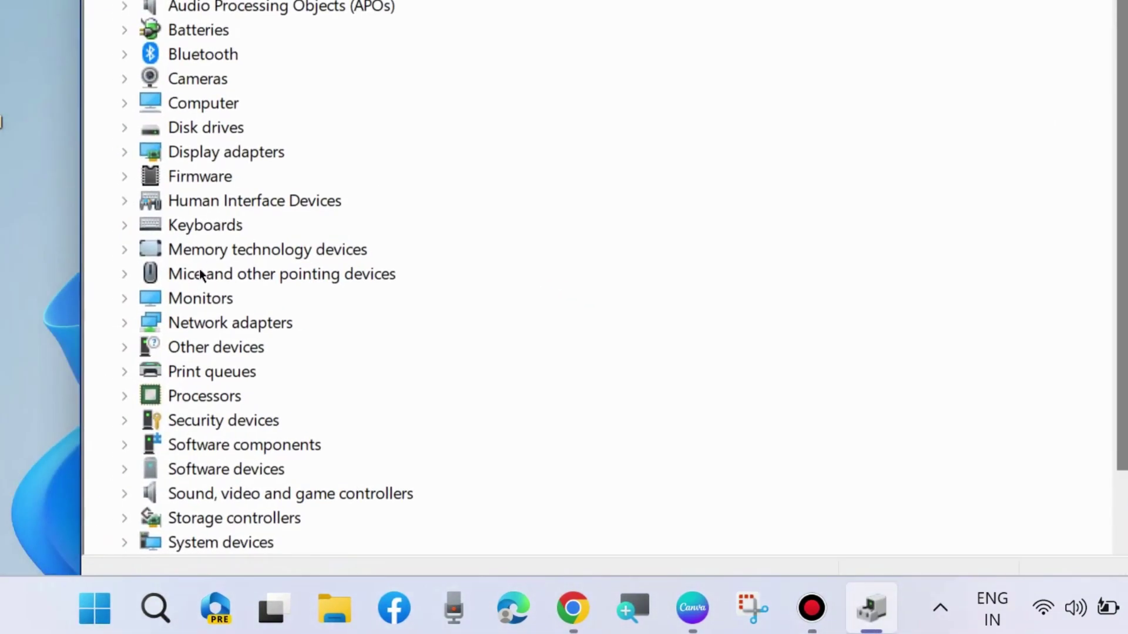
{"action": "left_click", "coordinate": [125, 323]}
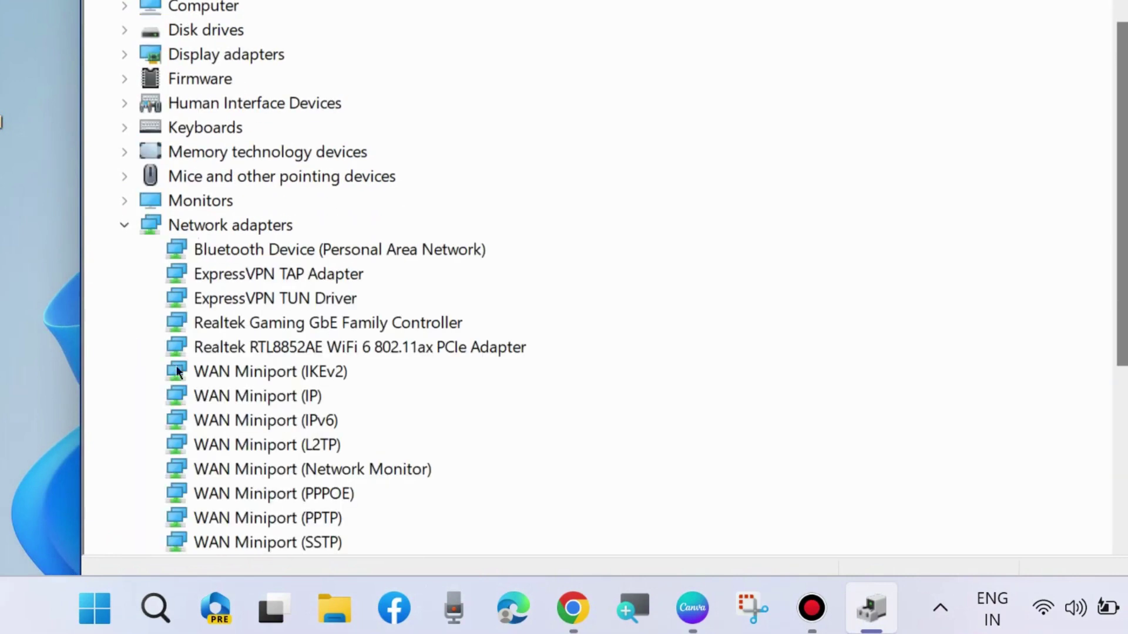
Step: Update the Realtek Gaming GbE Family Controller driver by searching automatically for drivers, and close the update wizard
{"action": "right_click", "coordinate": [224, 327]}
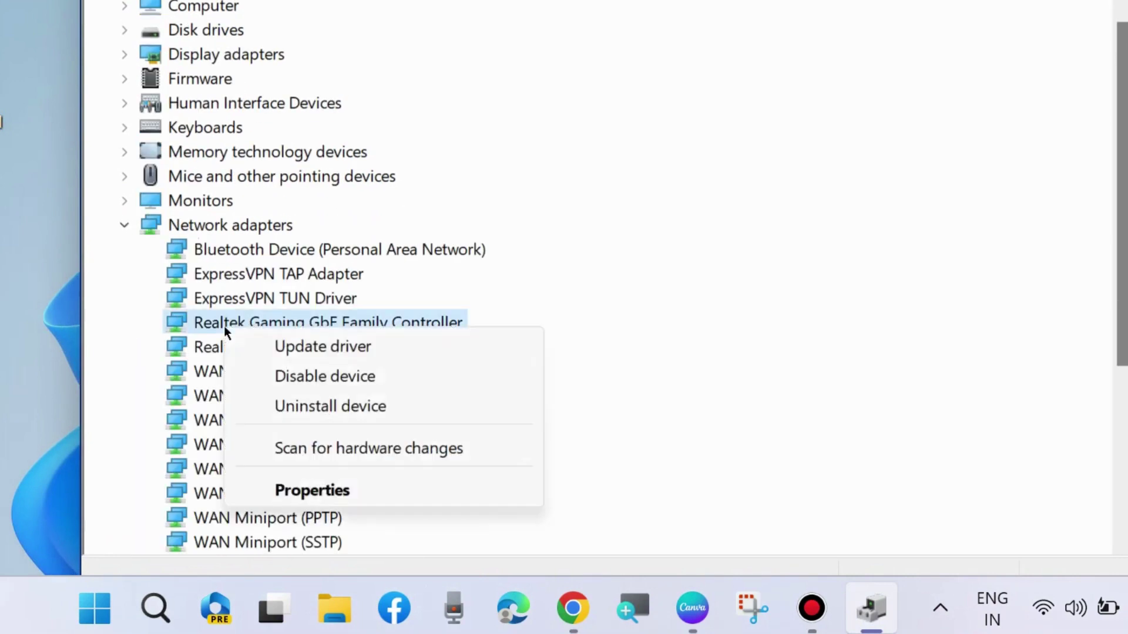
{"action": "left_click", "coordinate": [312, 346]}
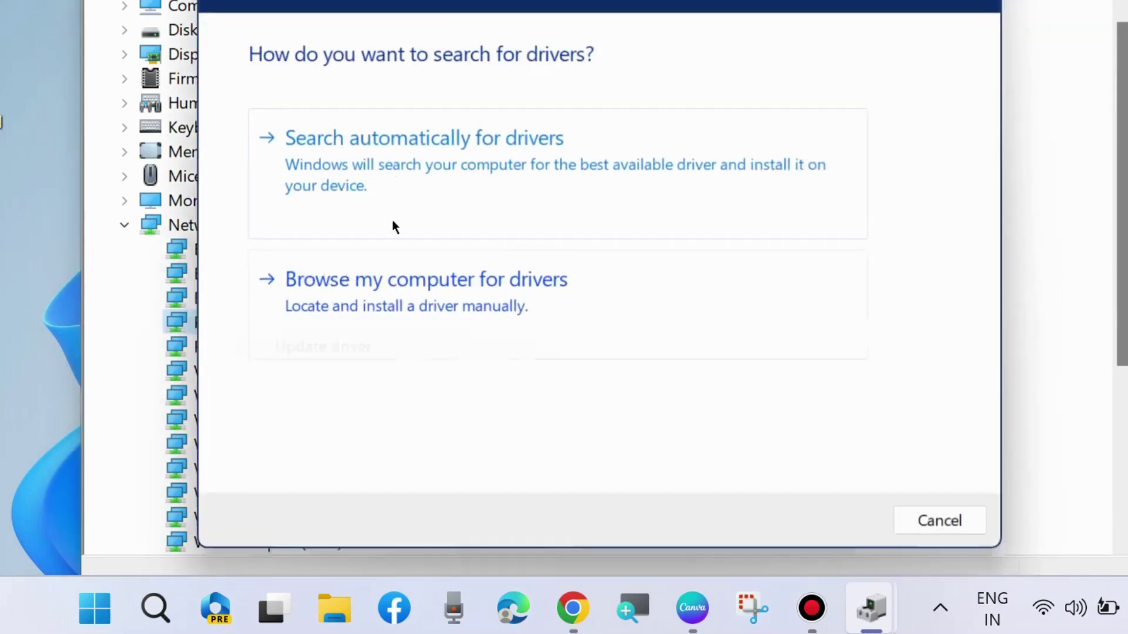
{"action": "left_click", "coordinate": [405, 170]}
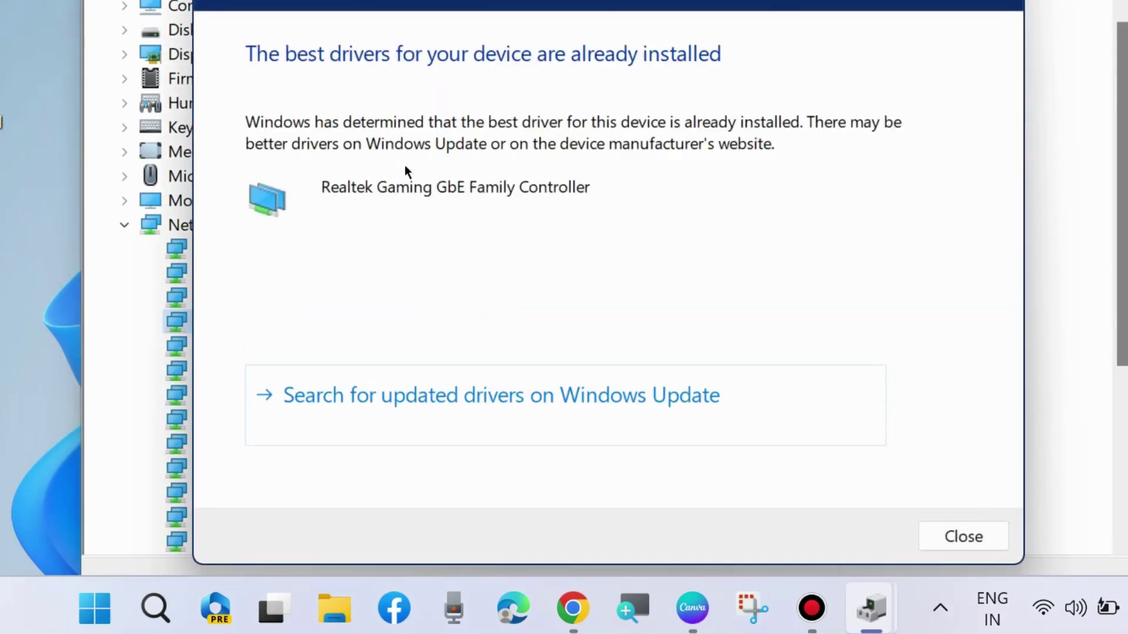
{"action": "left_click", "coordinate": [962, 536]}
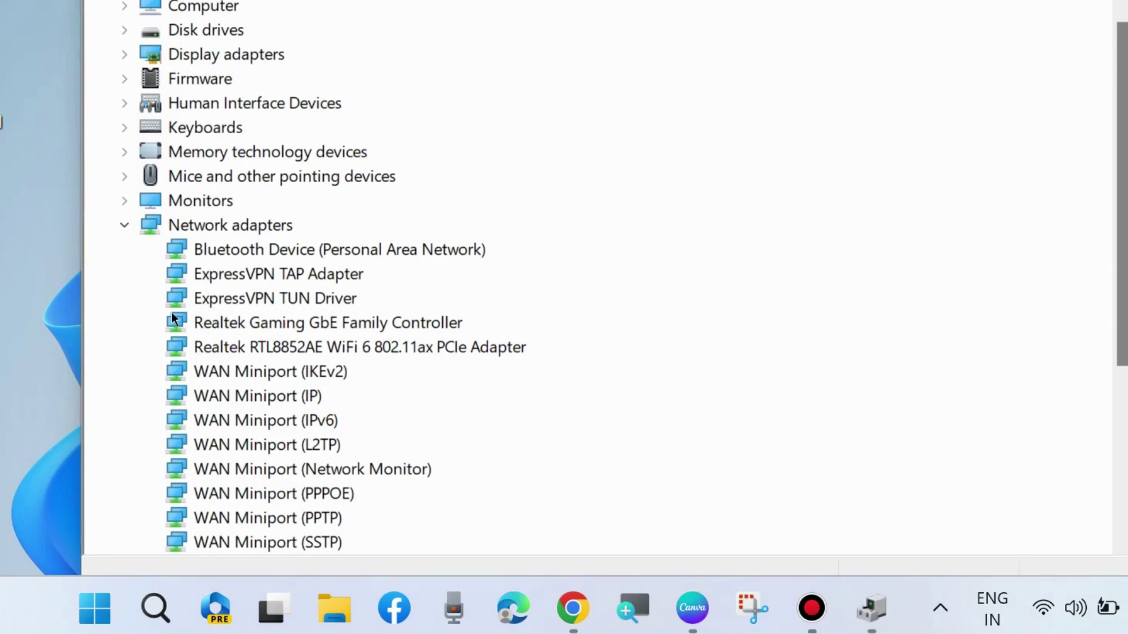
{"action": "right_click", "coordinate": [201, 323]}
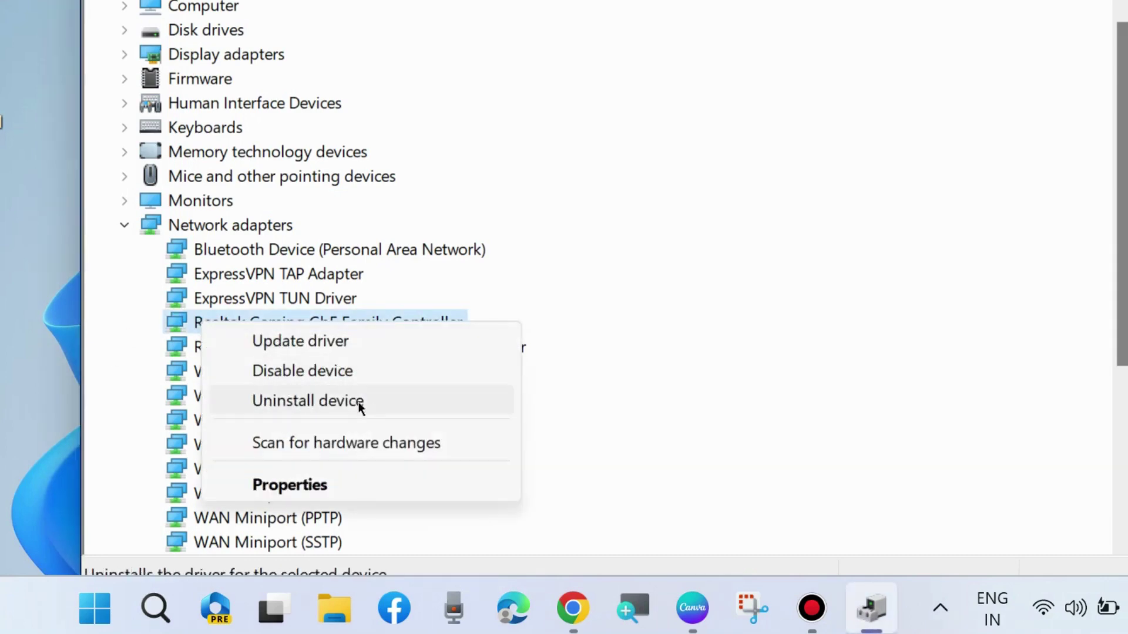
{"action": "left_click", "coordinate": [335, 404]}
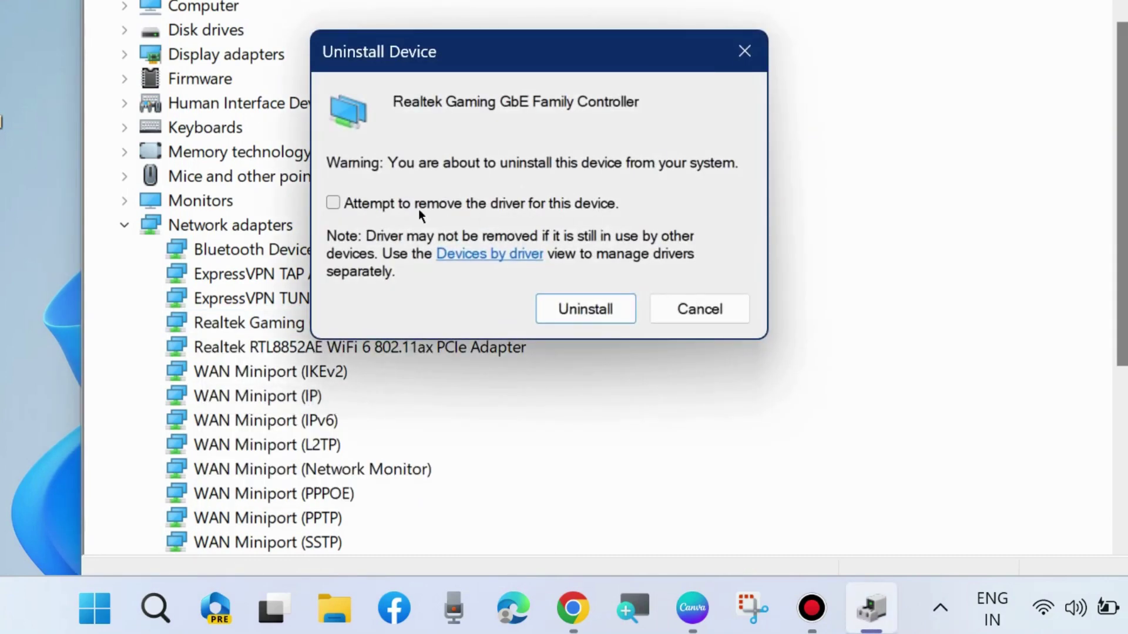
{"action": "left_click", "coordinate": [334, 203]}
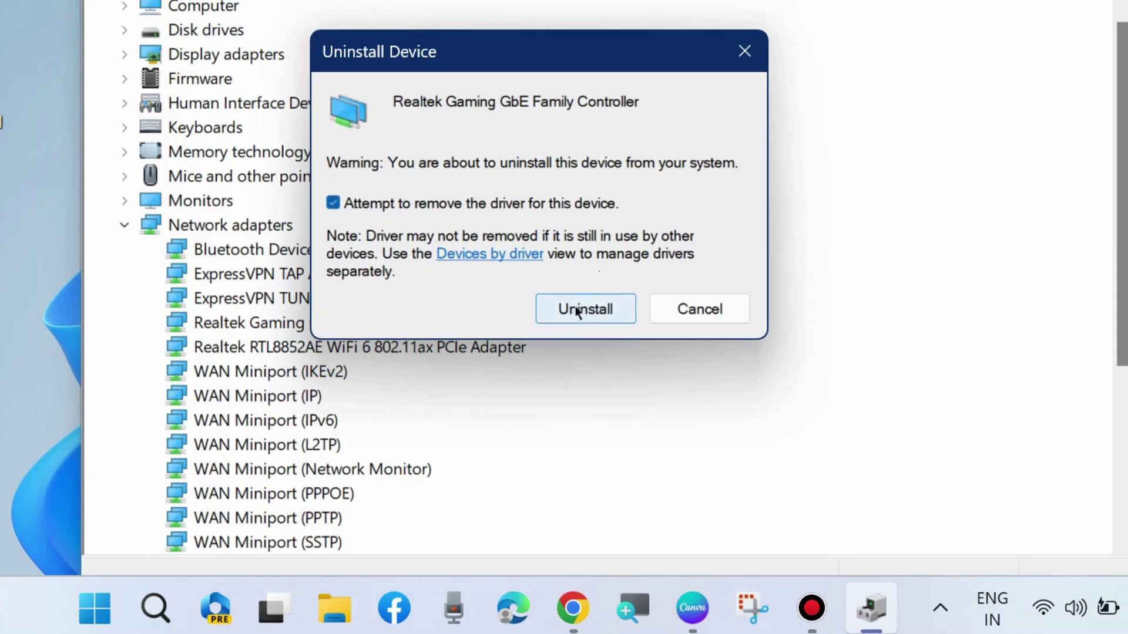
{"action": "left_click", "coordinate": [744, 52]}
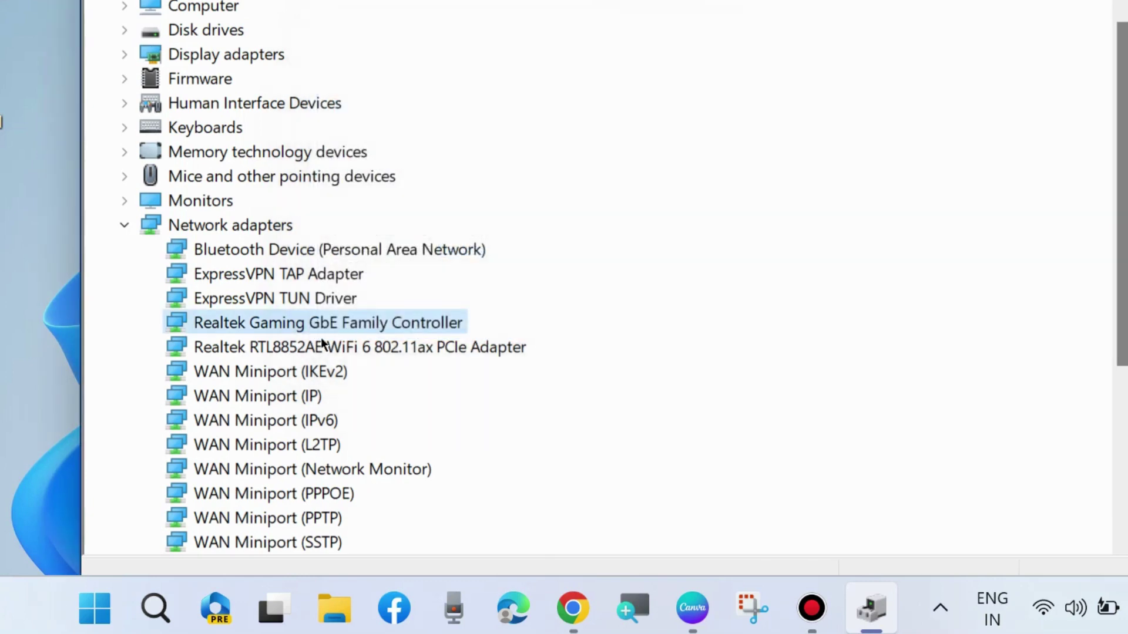
Step: Scan the Network adapters category for hardware changes and close Device Manager
{"action": "left_click", "coordinate": [216, 228]}
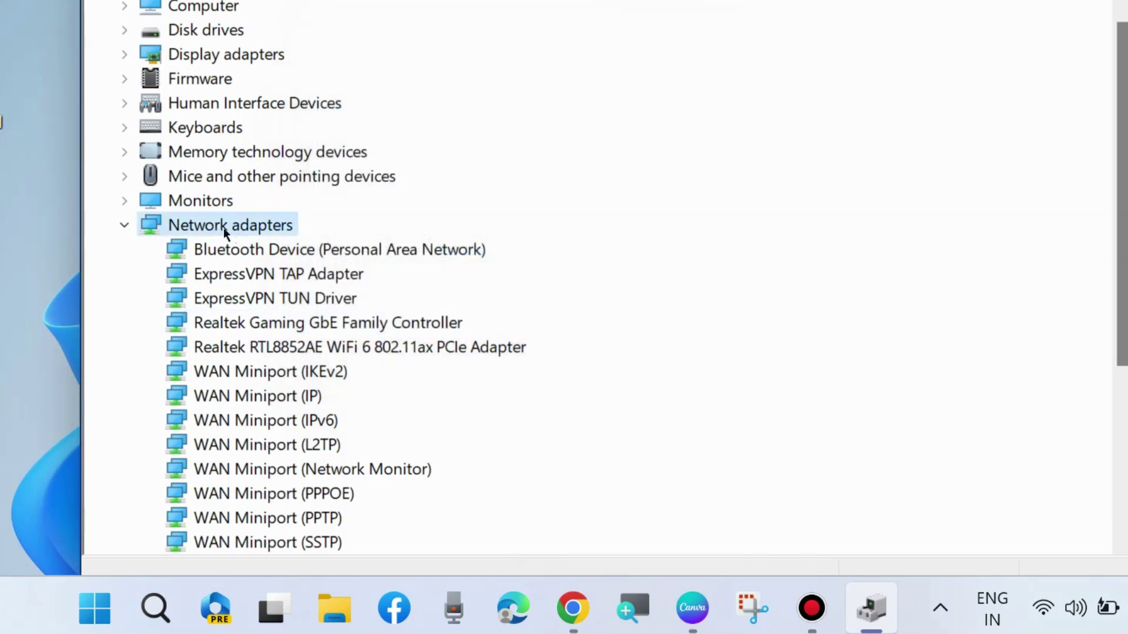
{"action": "right_click", "coordinate": [223, 227]}
{"action": "left_click", "coordinate": [362, 249]}
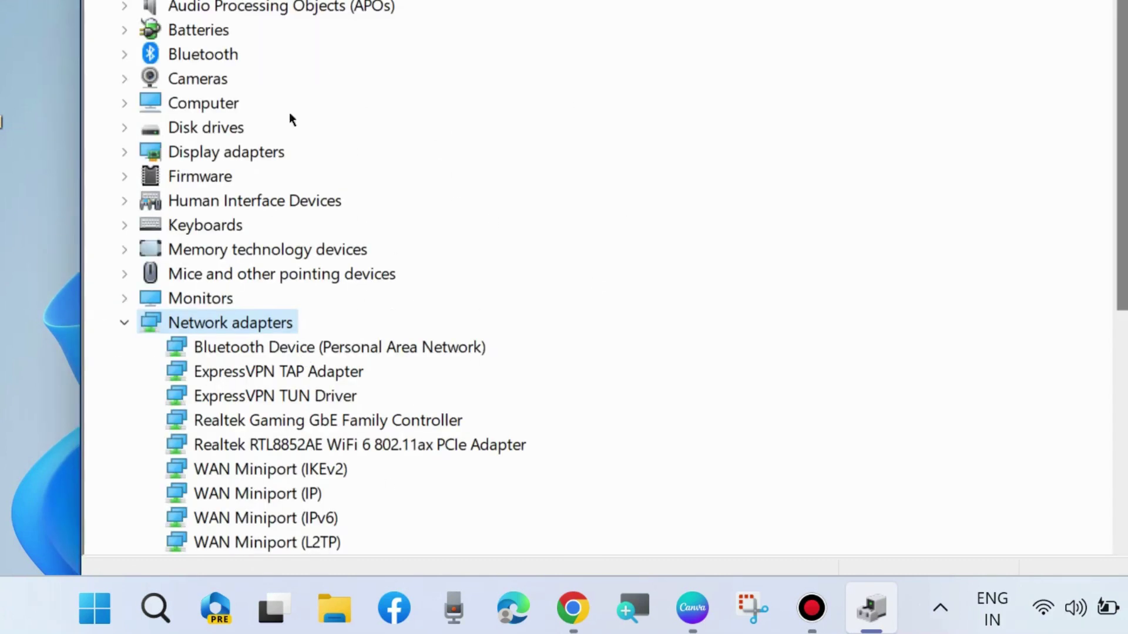
{"action": "key", "text": "alt+F4"}
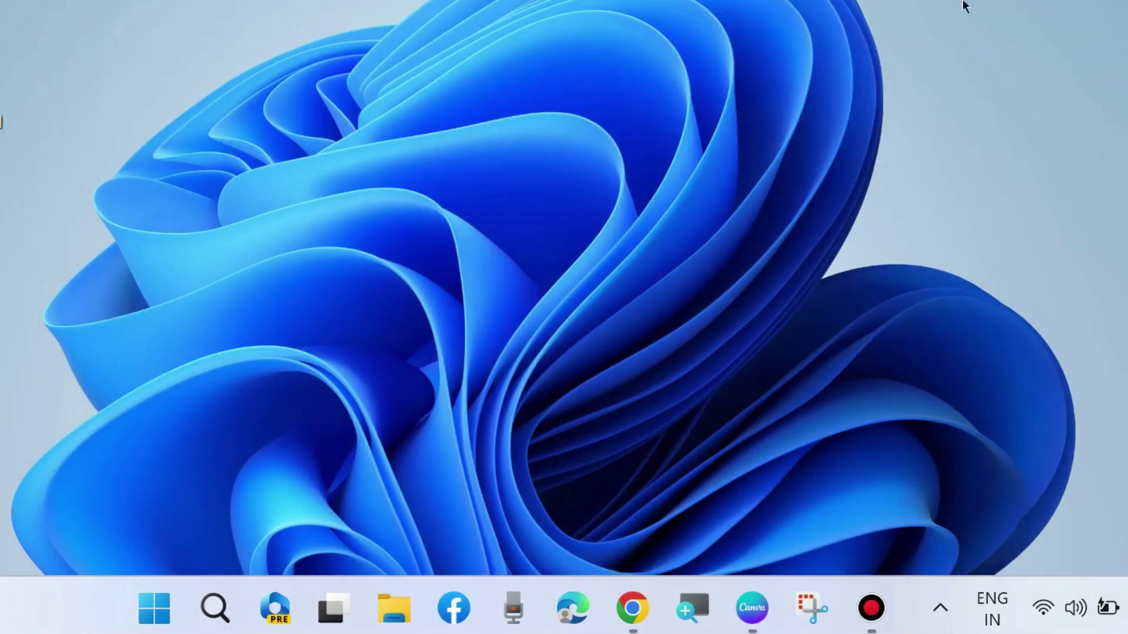
Step: Open the advanced network settings in the Network & internet section of Windows Settings
{"action": "right_click", "coordinate": [164, 598]}
{"action": "left_click", "coordinate": [86, 354]}
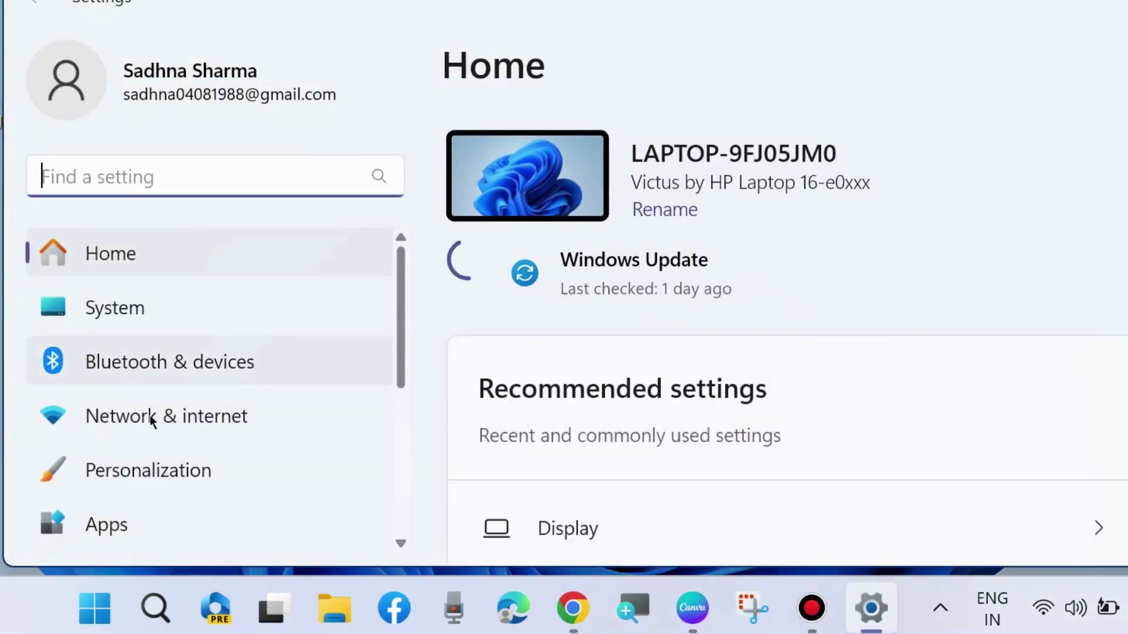
{"action": "left_click", "coordinate": [152, 414]}
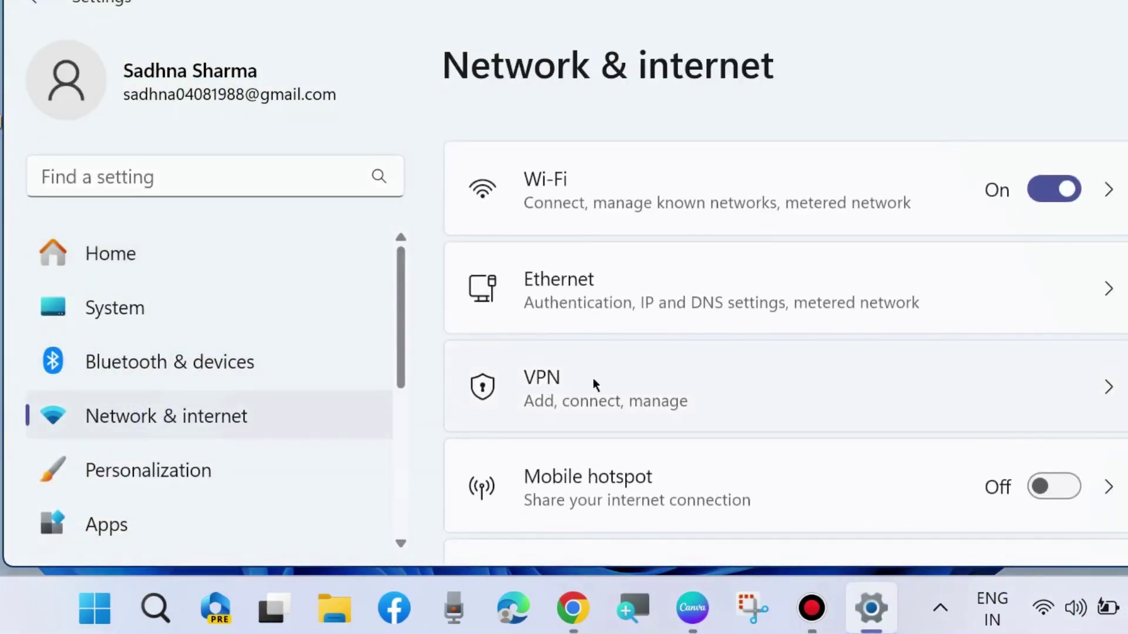
{"action": "scroll", "coordinate": [596, 382], "scroll_direction": "down", "scroll_amount": 3}
{"action": "scroll", "coordinate": [664, 381], "scroll_direction": "down", "scroll_amount": 3}
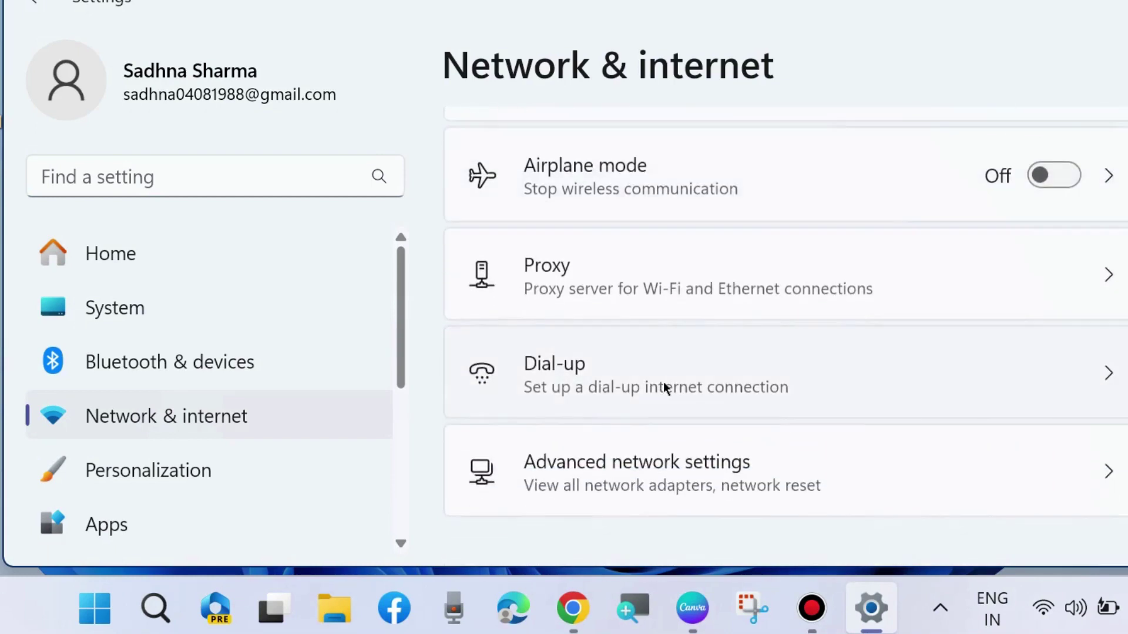
{"action": "left_click", "coordinate": [700, 468]}
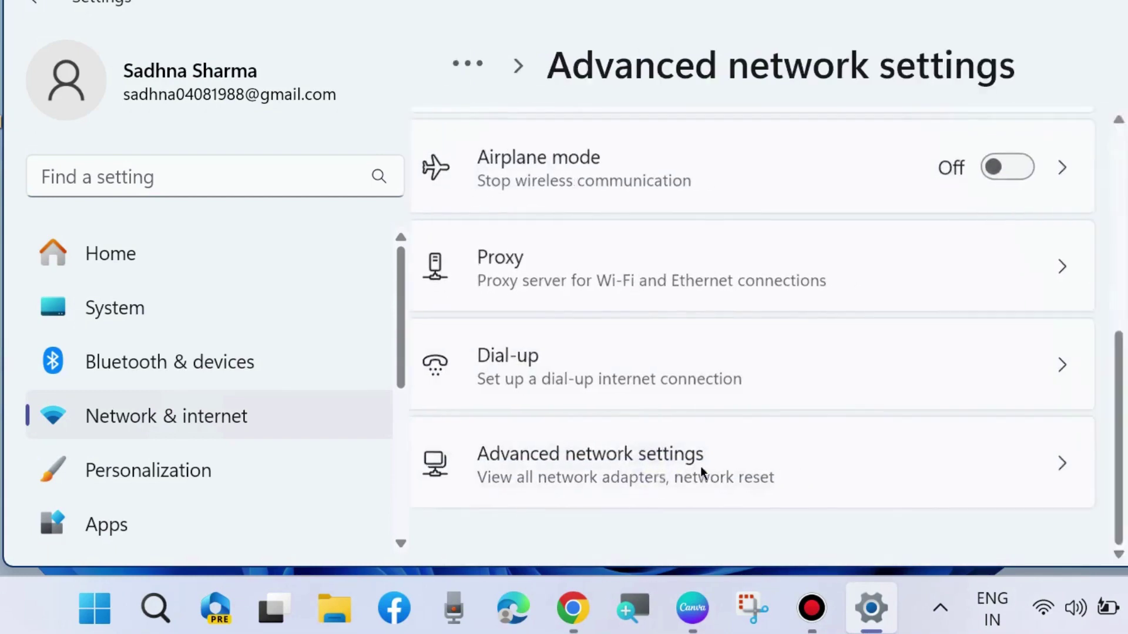
Step: Open the Network reset page from the advanced network settings to view its reset option, and close Settings
{"action": "scroll", "coordinate": [639, 405], "scroll_direction": "down", "scroll_amount": 2}
{"action": "scroll", "coordinate": [642, 418], "scroll_direction": "down", "scroll_amount": 5}
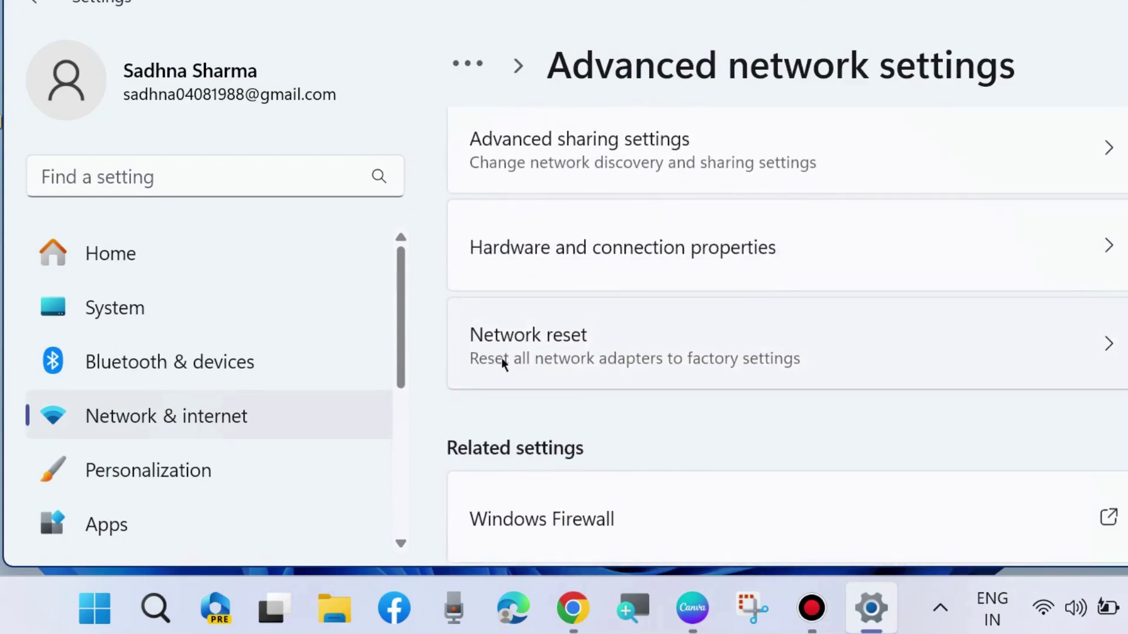
{"action": "left_click", "coordinate": [599, 361]}
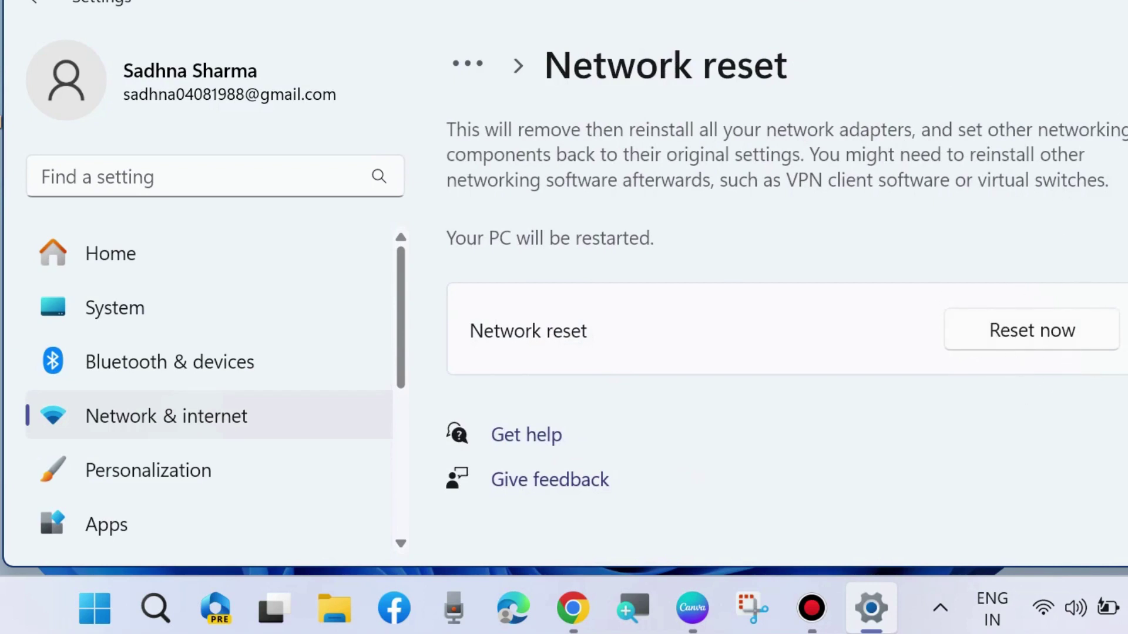
{"action": "key", "text": "alt+F4"}
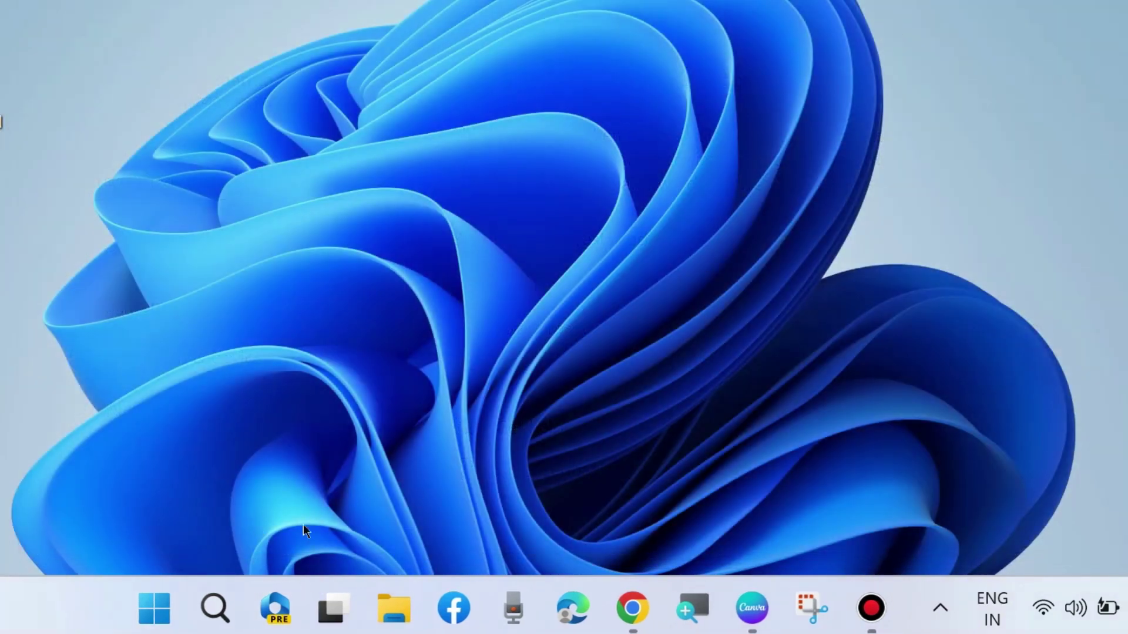
Step: Open the Network and Sharing Center from Control Panel and bring up its adapter settings
{"action": "left_click", "coordinate": [207, 596]}
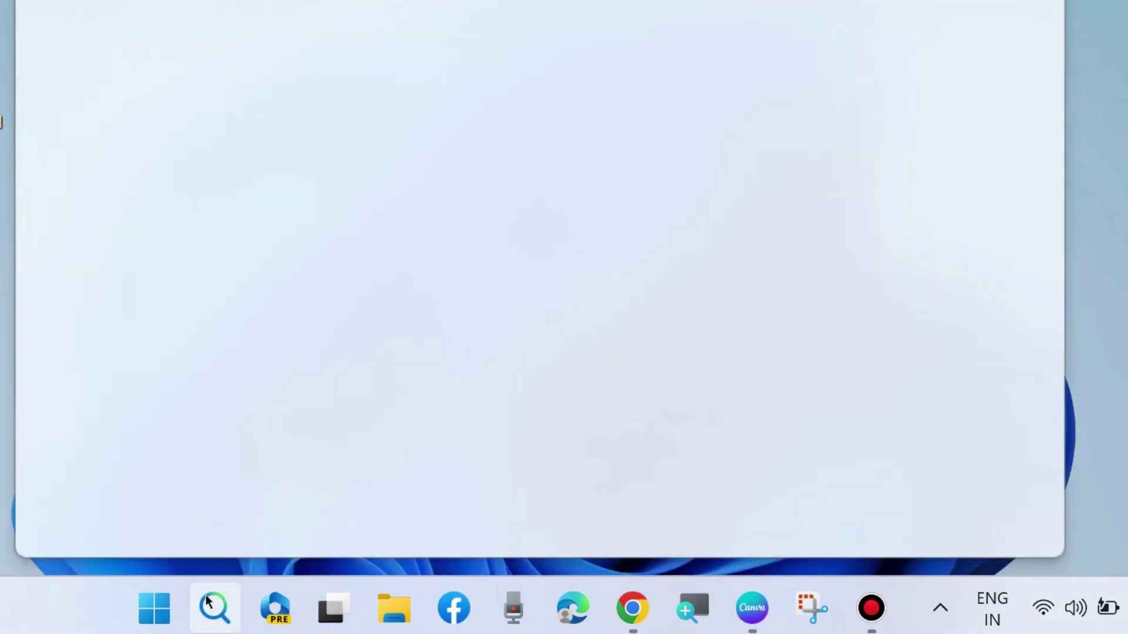
{"action": "type", "text": "cp"}
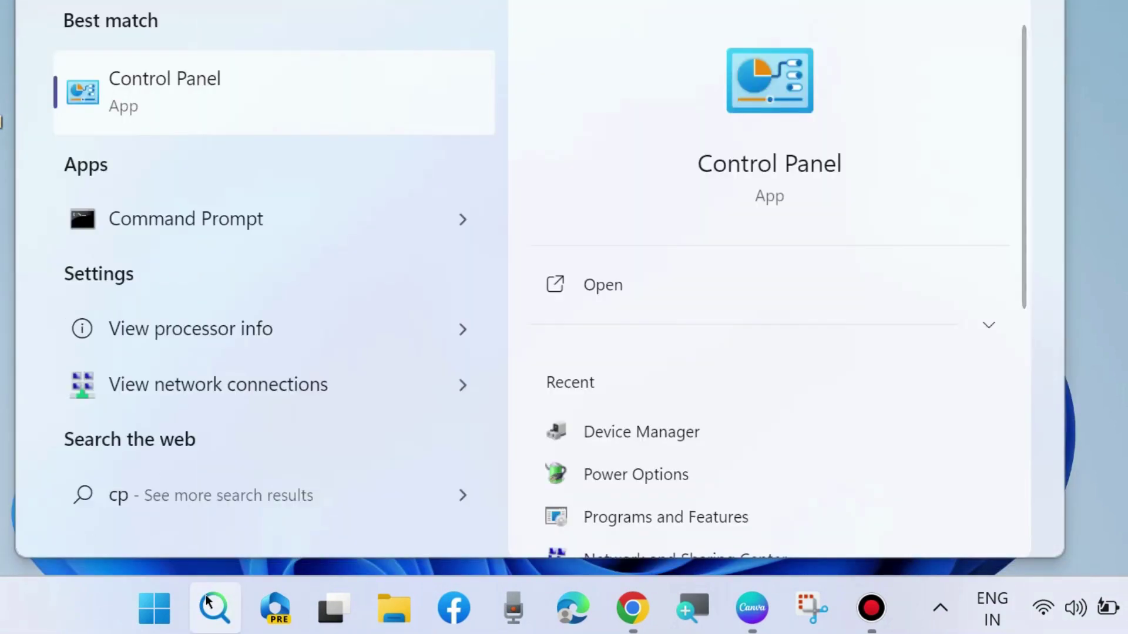
{"action": "left_click", "coordinate": [603, 283]}
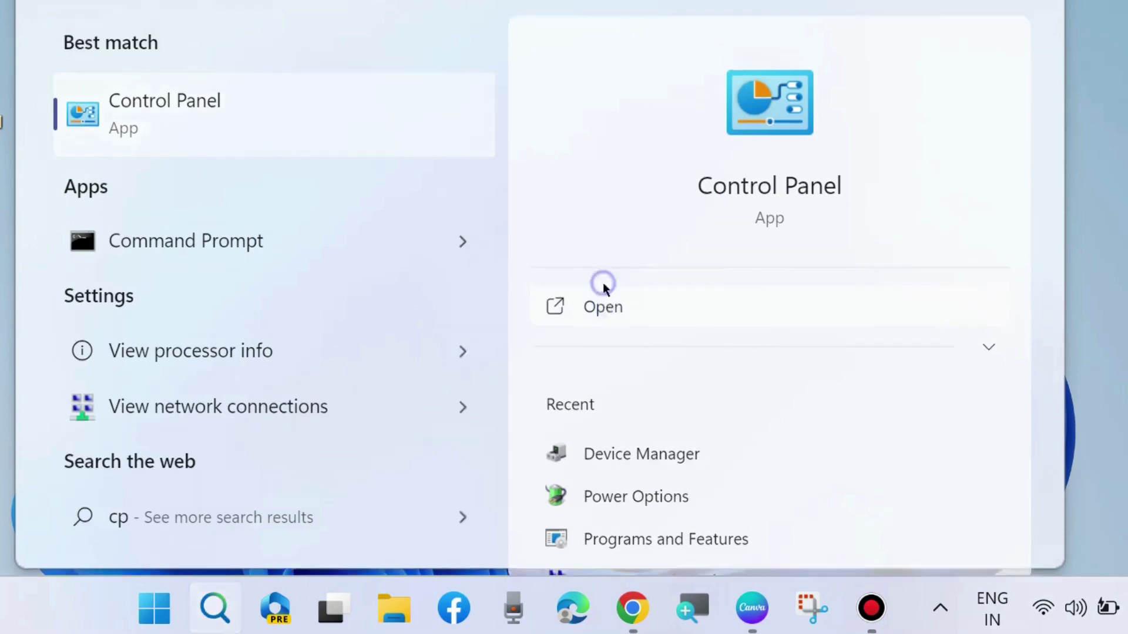
{"action": "scroll", "coordinate": [710, 403], "scroll_direction": "down", "scroll_amount": 1}
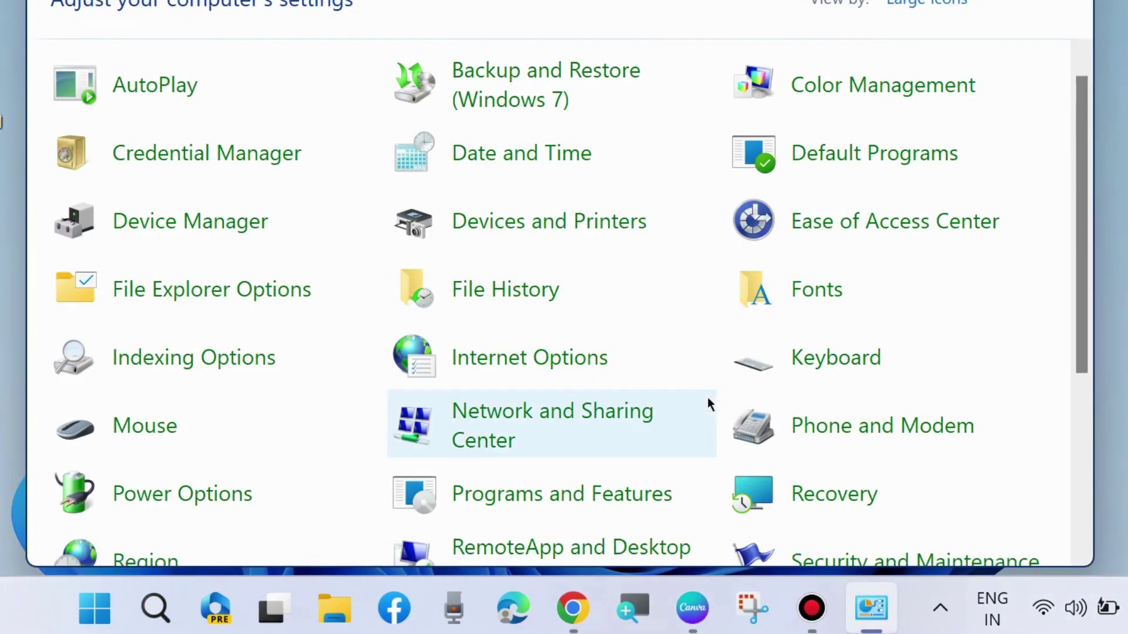
{"action": "left_click", "coordinate": [549, 420]}
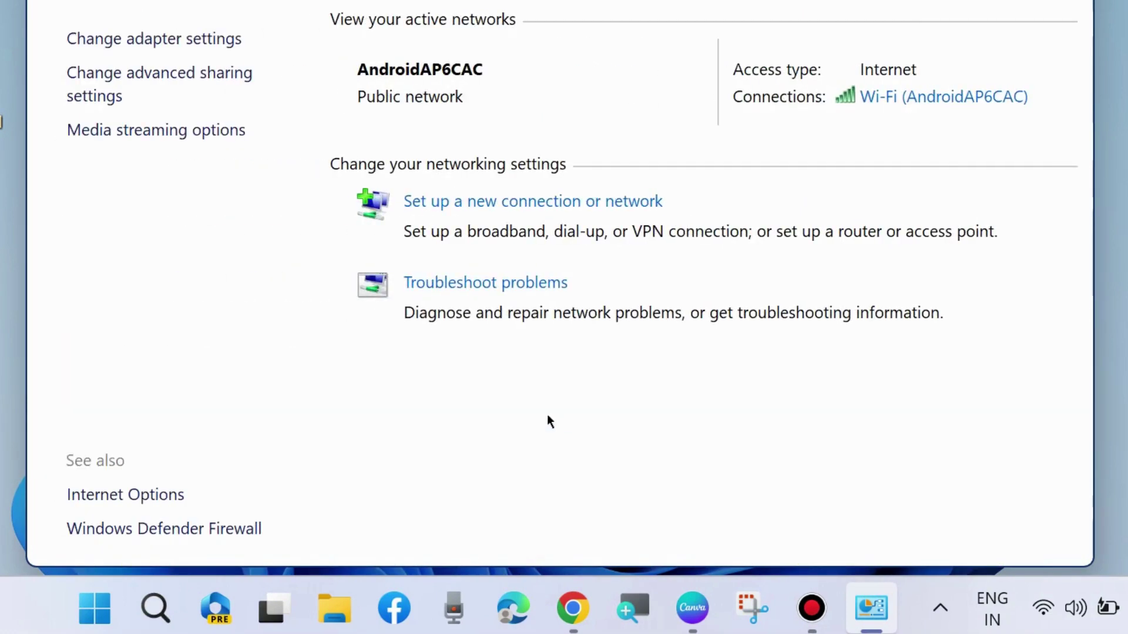
{"action": "left_click_drag", "start_coordinate": [579, 0], "coordinate": [544, 0]}
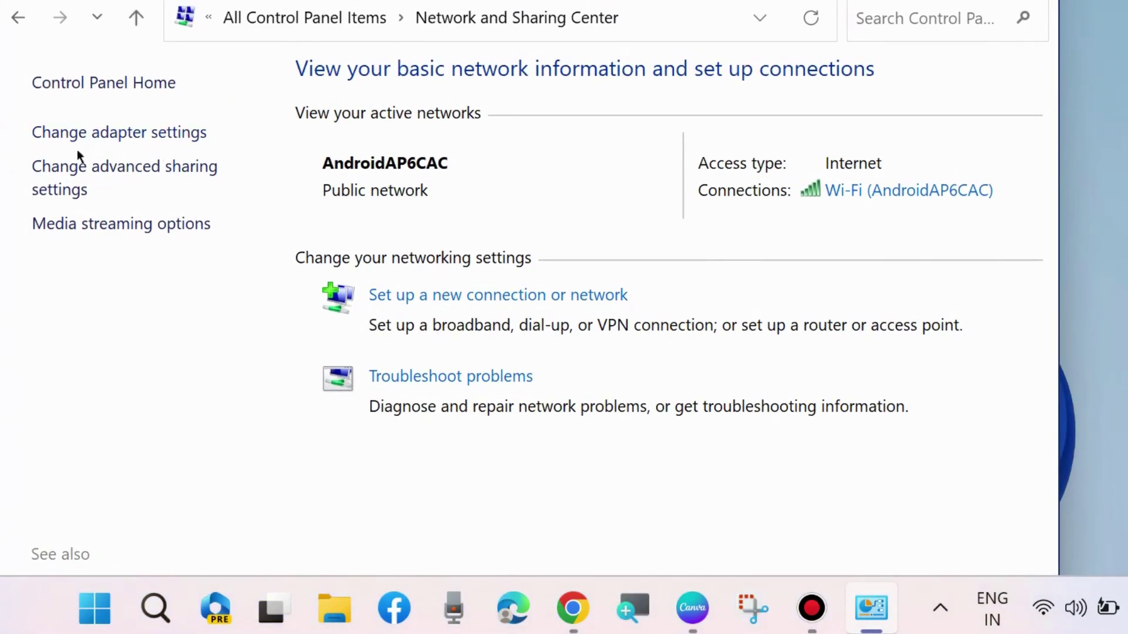
{"action": "left_click", "coordinate": [133, 134]}
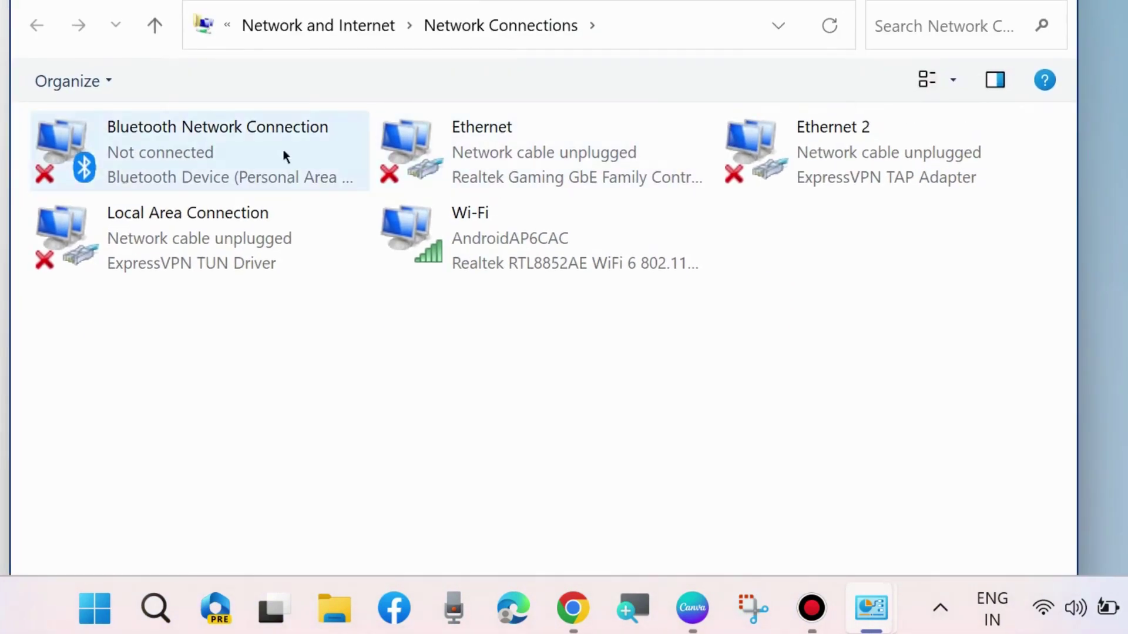
Step: Disable and re-enable the Wi-Fi adapter, and close the Network Connections window
{"action": "right_click", "coordinate": [411, 219]}
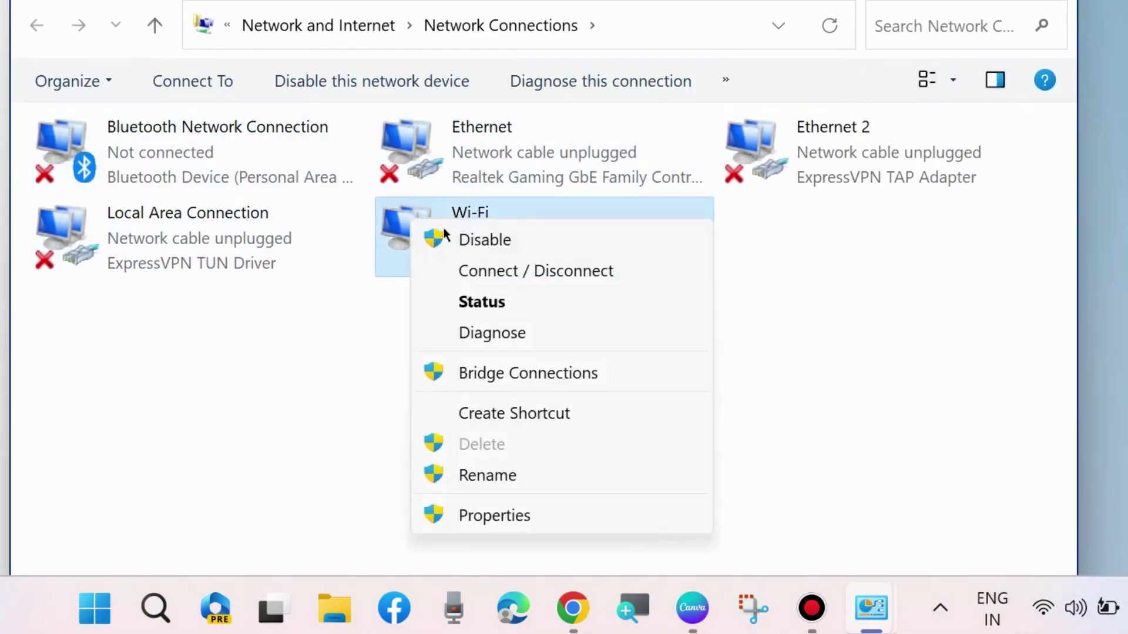
{"action": "left_click", "coordinate": [488, 239]}
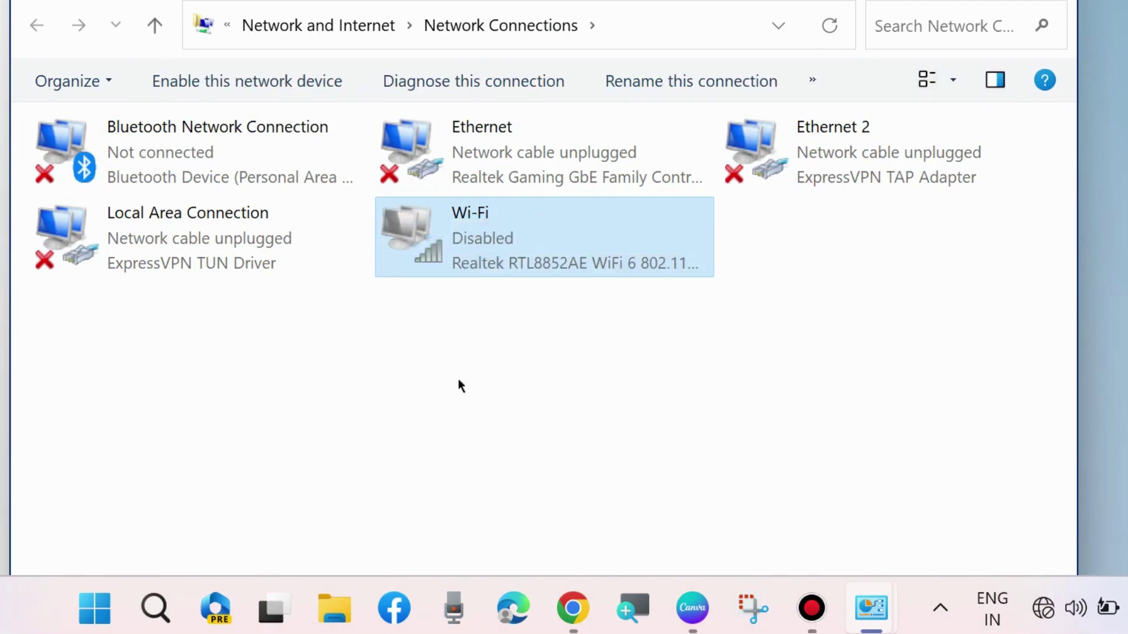
{"action": "right_click", "coordinate": [464, 245]}
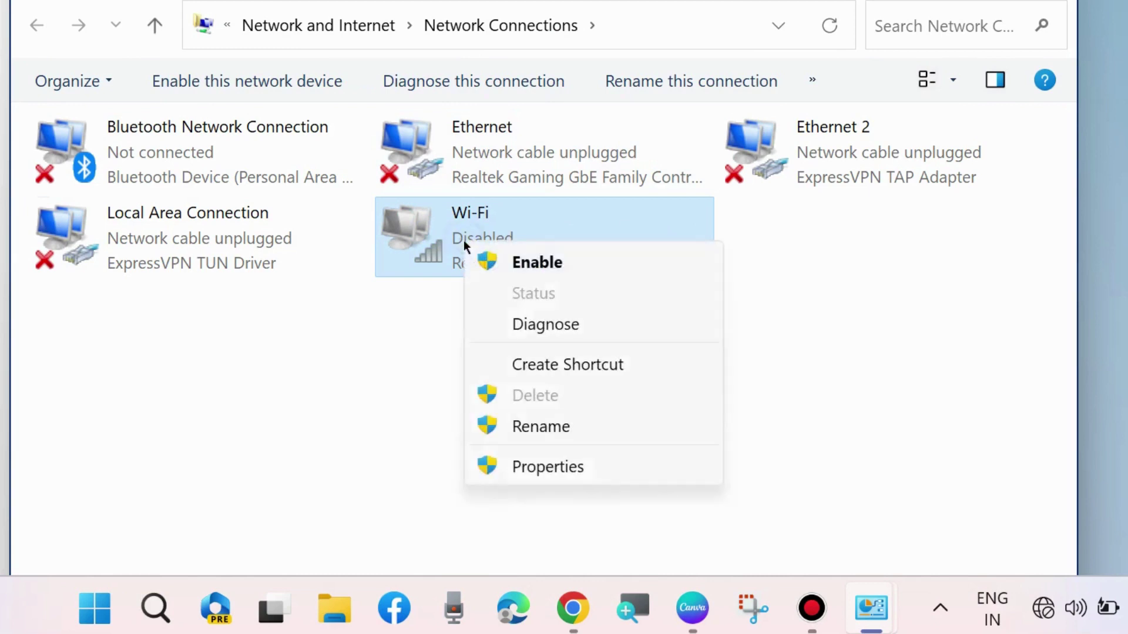
{"action": "left_click", "coordinate": [546, 269]}
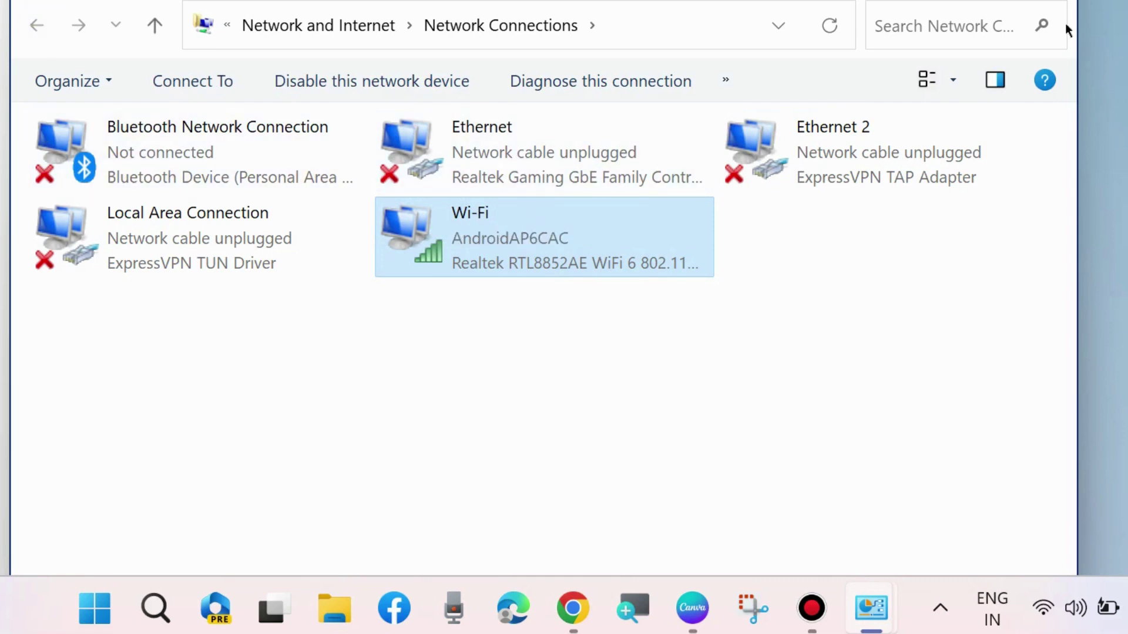
{"action": "key", "text": "alt+F4"}
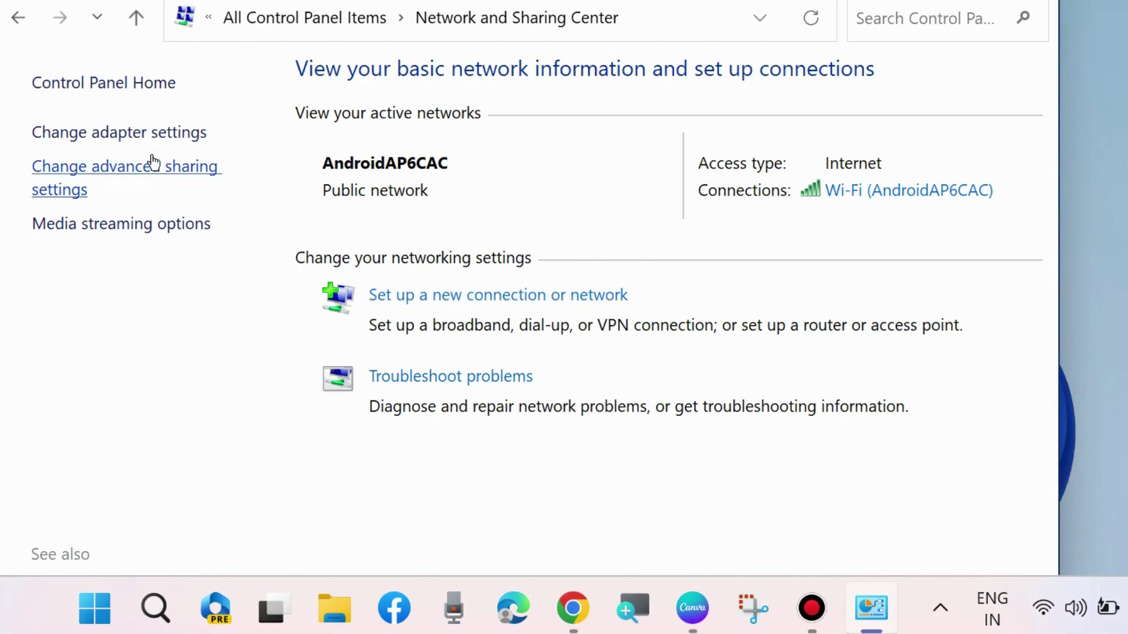
Step: Reopen the adapter settings and show the networking properties of the Wi-Fi connection
{"action": "left_click", "coordinate": [111, 135]}
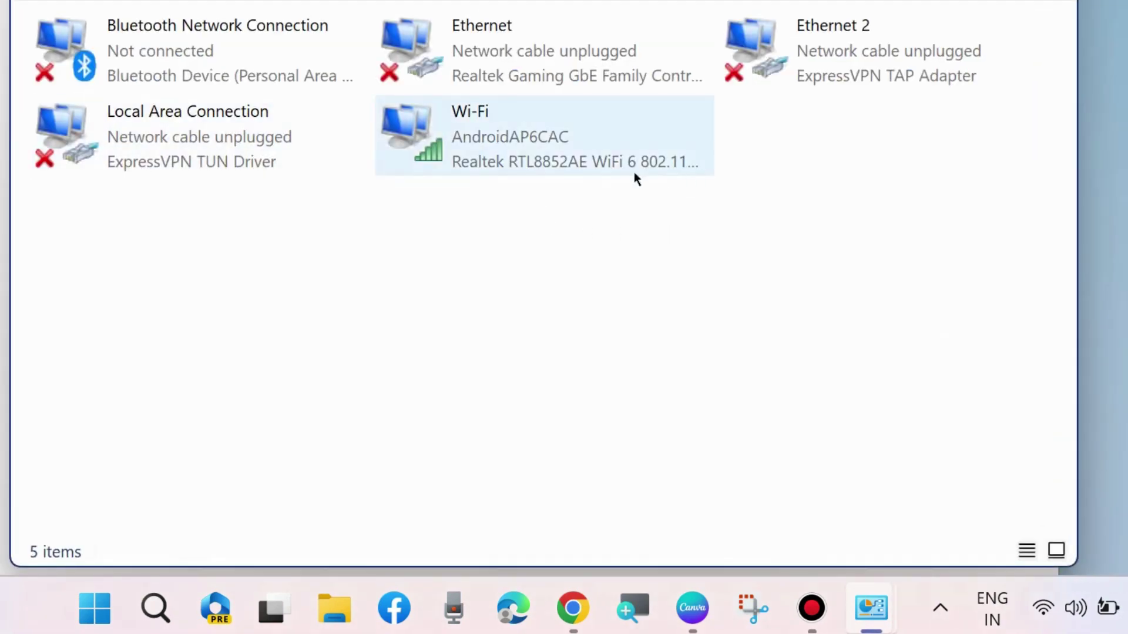
{"action": "right_click", "coordinate": [431, 136]}
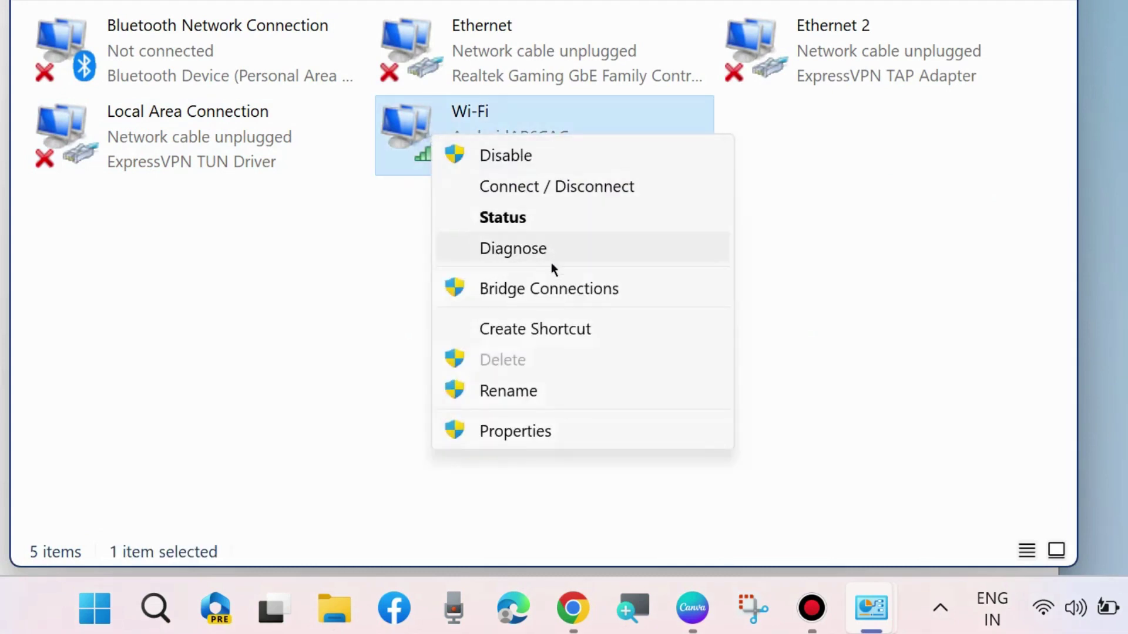
{"action": "left_click", "coordinate": [529, 435]}
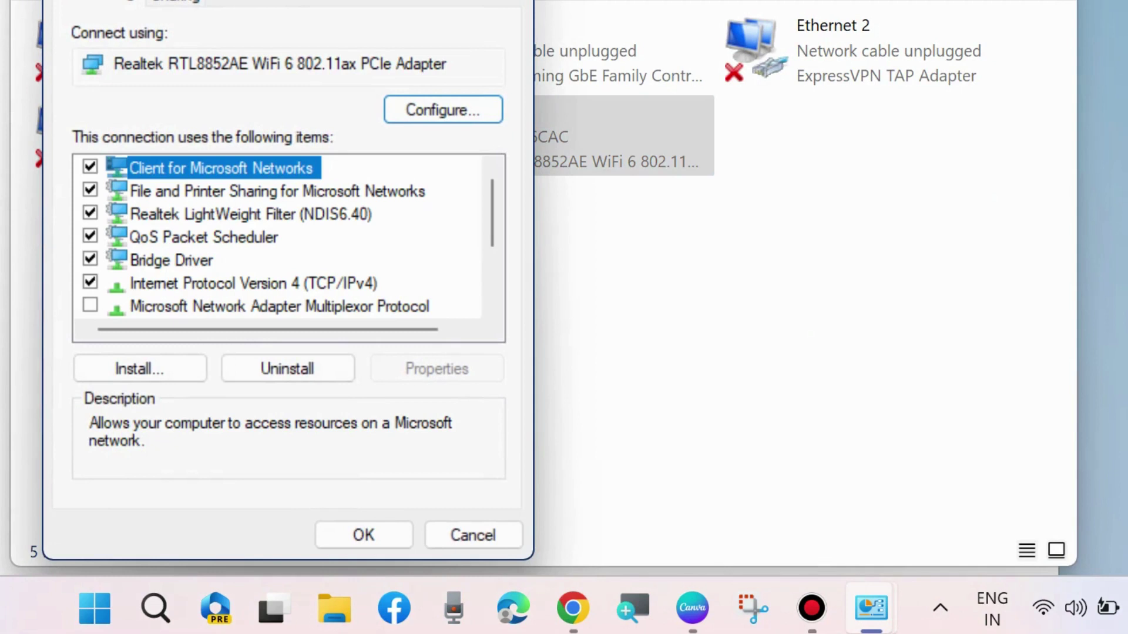
{"action": "left_click_drag", "start_coordinate": [390, 2], "coordinate": [615, 53]}
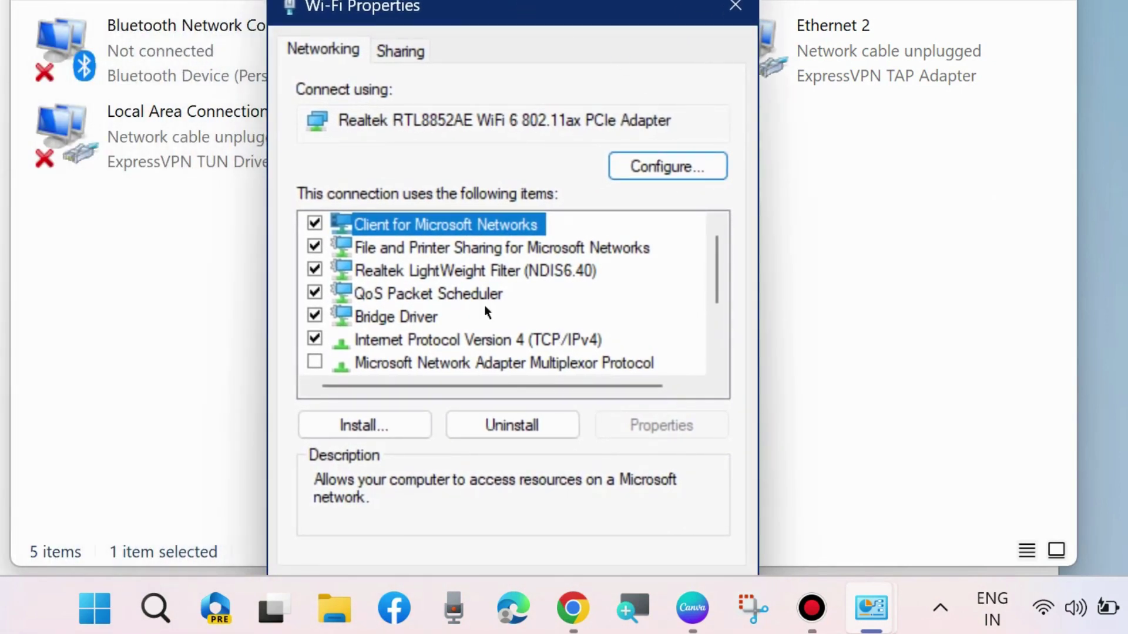
{"action": "mouse_move", "coordinate": [401, 111]}
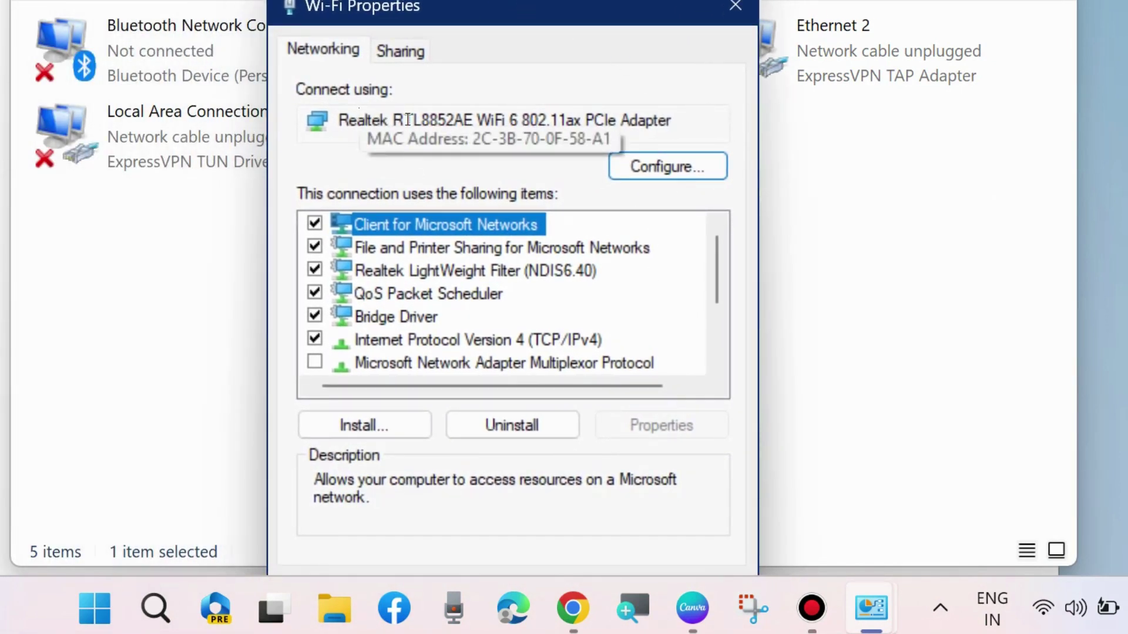
{"action": "left_click", "coordinate": [313, 52]}
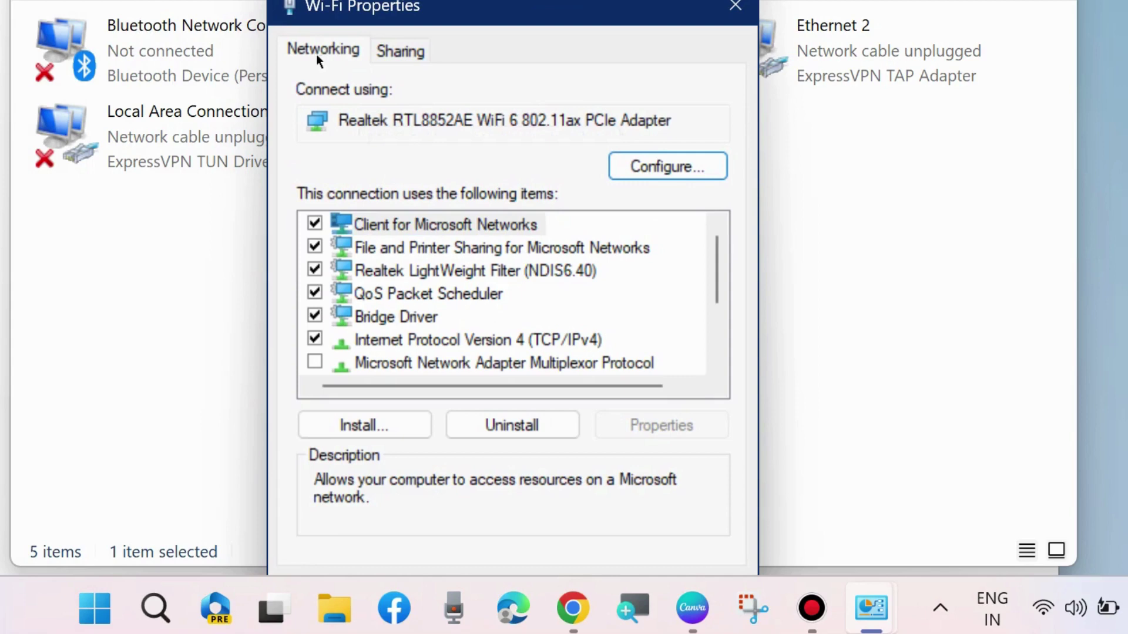
Step: Open the configuration of the Realtek RTL8852AE WiFi 6 adapter and show its advanced properties
{"action": "left_click", "coordinate": [661, 167]}
{"action": "left_click_drag", "start_coordinate": [205, 0], "coordinate": [518, 33]}
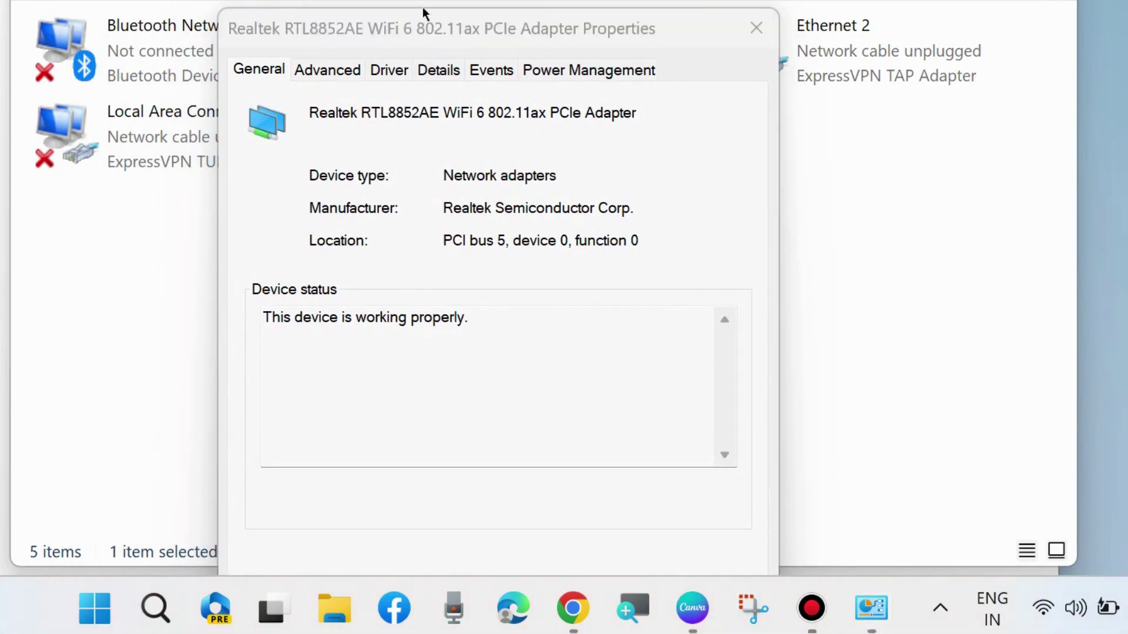
{"action": "left_click", "coordinate": [409, 27]}
{"action": "left_click", "coordinate": [327, 69]}
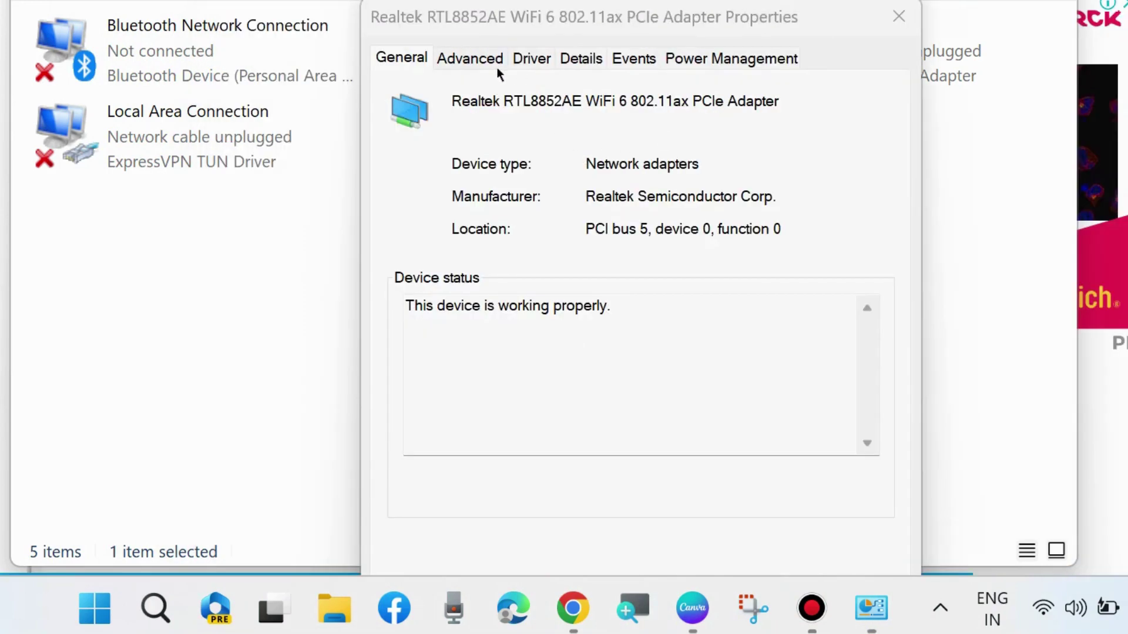
{"action": "left_click", "coordinate": [474, 59]}
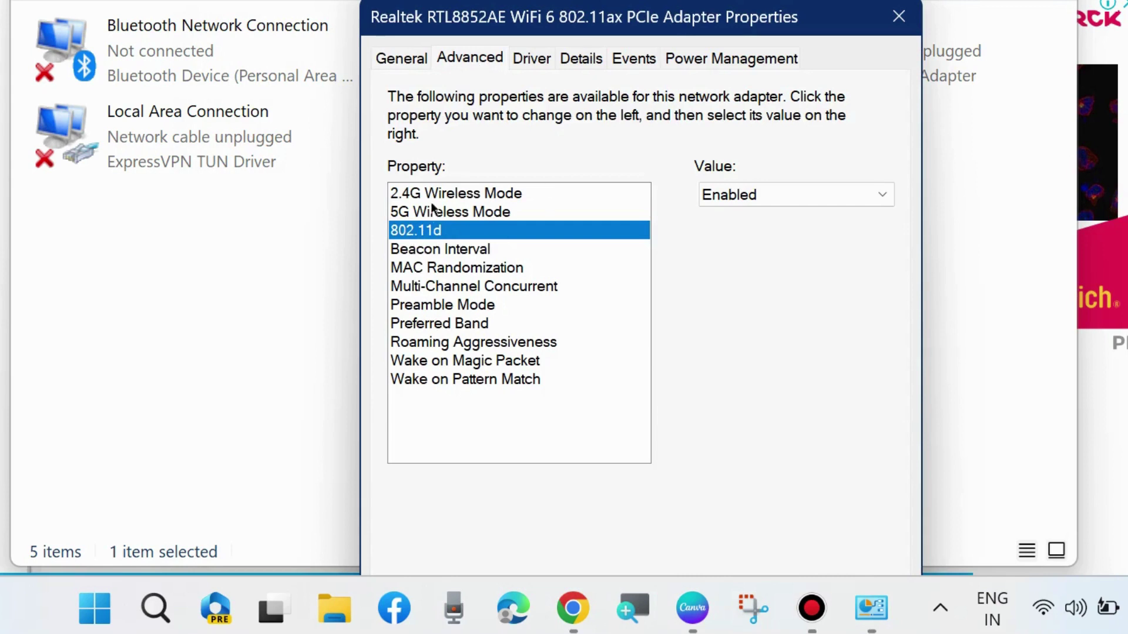